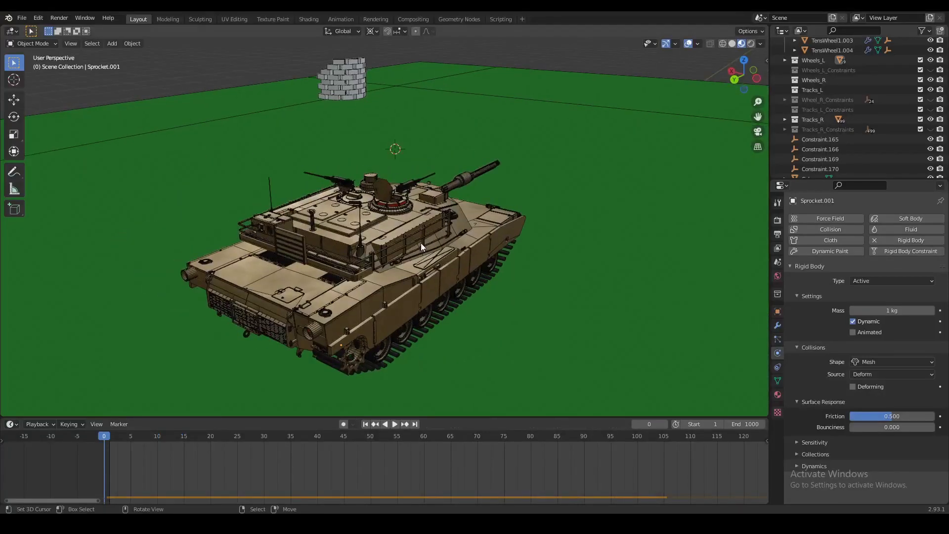
Examine the scene around the tank, the ground plane and the curved brick wall.
{"action": "scroll", "coordinate": [420, 241], "scroll_direction": "down", "scroll_amount": 3}
{"action": "right_click", "coordinate": [439, 155]}
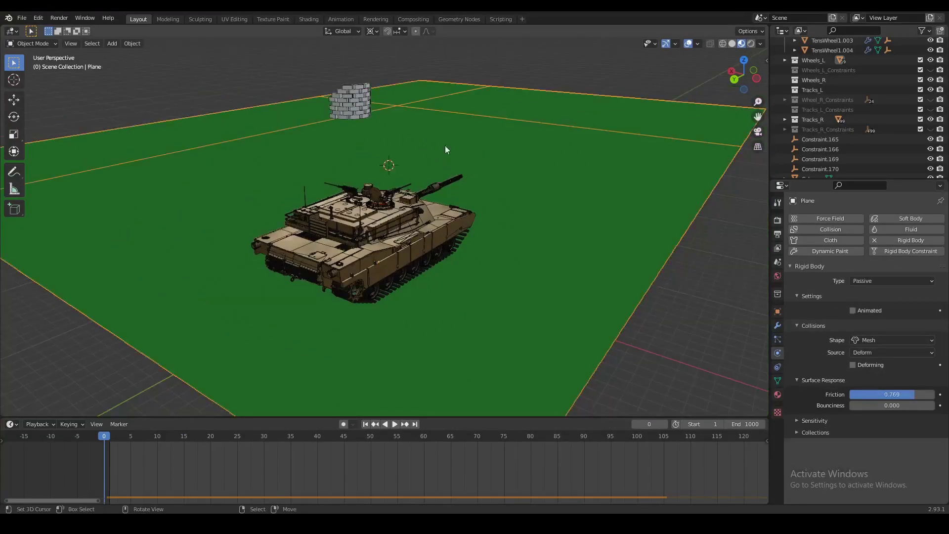
{"action": "key", "text": "g"}
{"action": "right_click", "coordinate": [420, 173]}
{"action": "right_click", "coordinate": [347, 242]}
{"action": "middle_click_drag", "start_coordinate": [575, 151], "coordinate": [400, 185]}
{"action": "middle_click_drag", "start_coordinate": [556, 228], "coordinate": [452, 203]}
{"action": "right_click", "coordinate": [473, 203]}
{"action": "scroll", "coordinate": [442, 193], "scroll_direction": "up", "scroll_amount": 2}
{"action": "scroll", "coordinate": [514, 227], "scroll_direction": "down", "scroll_amount": 4}
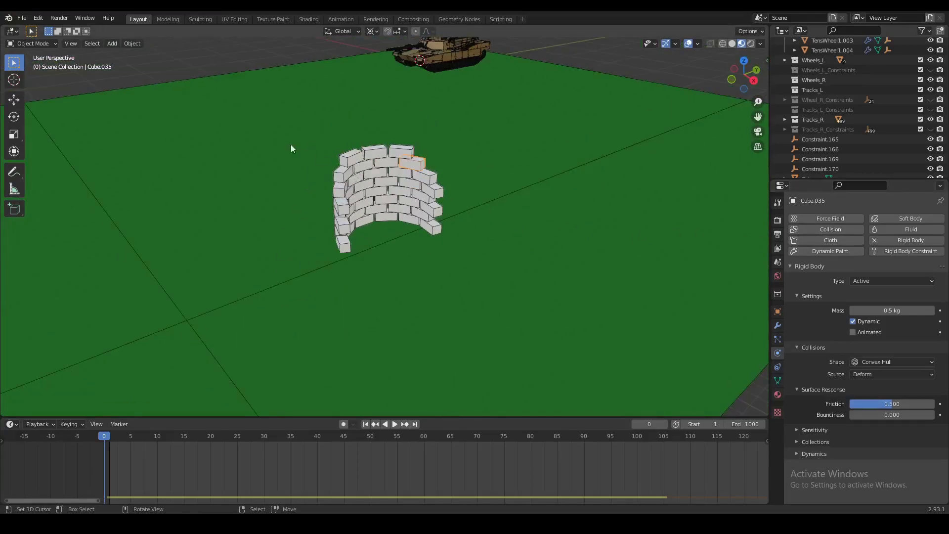
{"action": "middle_click_drag", "start_coordinate": [291, 149], "coordinate": [351, 262]}
{"action": "scroll", "coordinate": [267, 316], "scroll_direction": "down", "scroll_amount": 3}
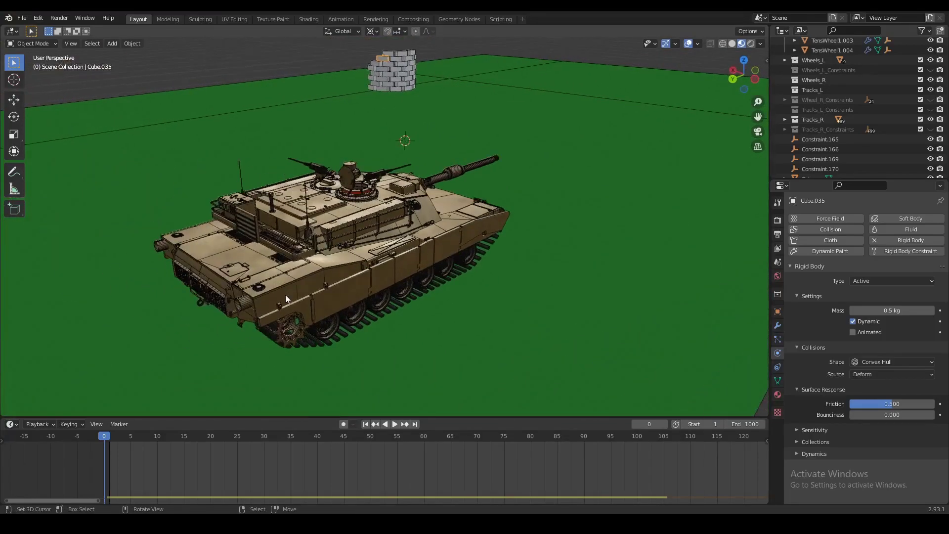
Play the tank's rigid body simulation, stop it and return the timeline to frame 0.
{"action": "left_click", "coordinate": [394, 424]}
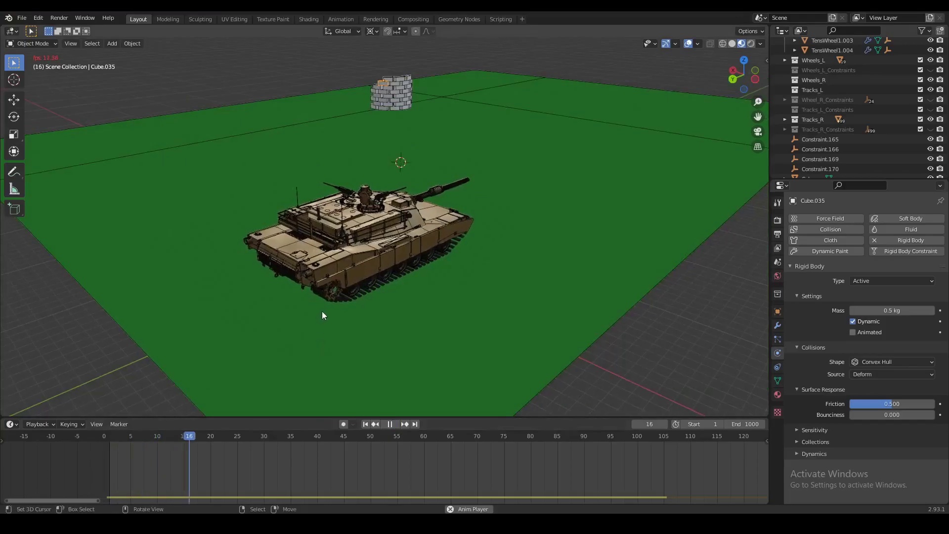
{"action": "scroll", "coordinate": [324, 304], "scroll_direction": "up", "scroll_amount": 3}
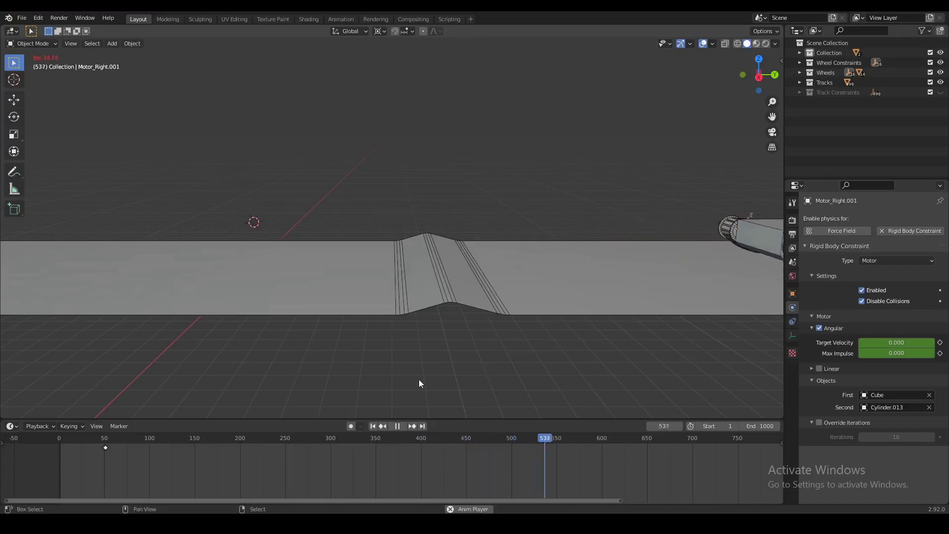
{"action": "key", "text": "space"}
{"action": "left_click", "coordinate": [93, 441]}
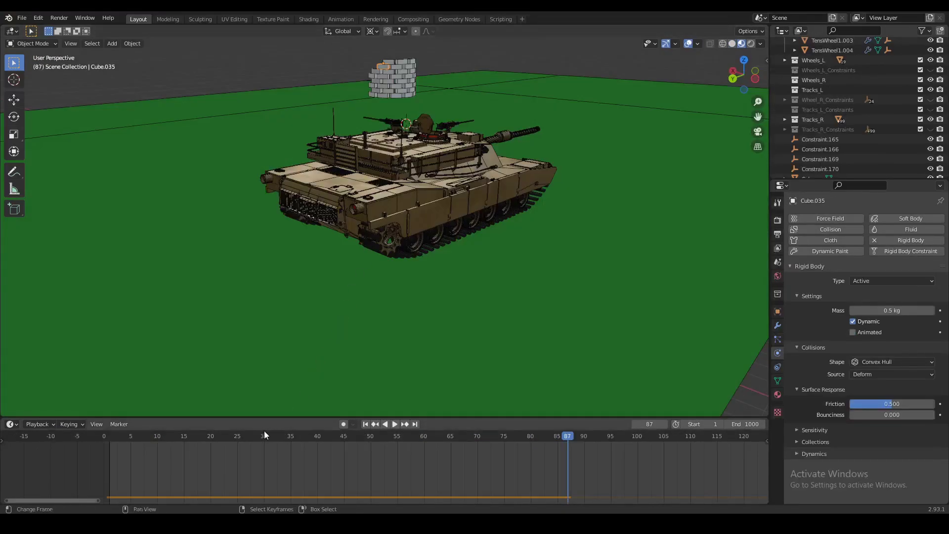
{"action": "left_click_drag", "start_coordinate": [216, 437], "coordinate": [97, 425]}
{"action": "key", "text": "space"}
{"action": "key", "text": "Escape"}
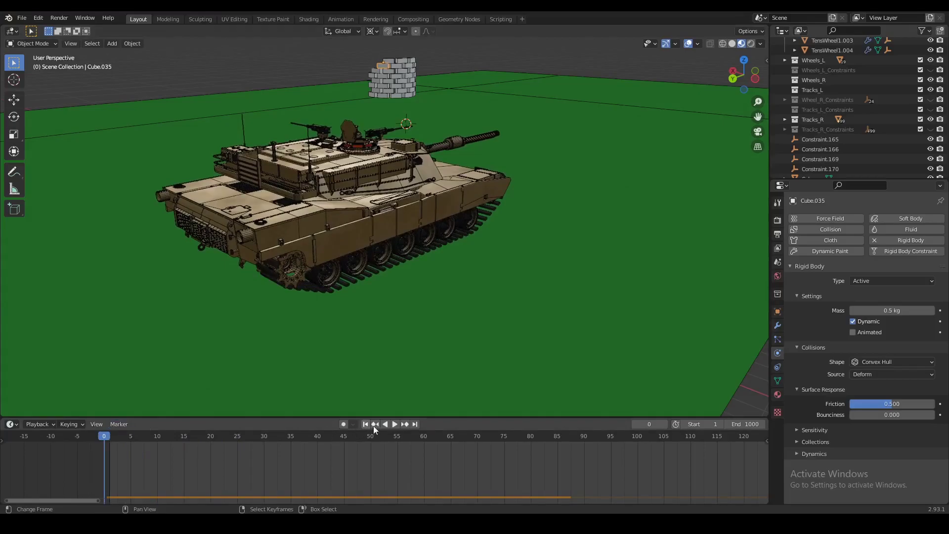
Run the simulation from the start and stop the timeline at frame 50.
{"action": "left_click", "coordinate": [395, 424]}
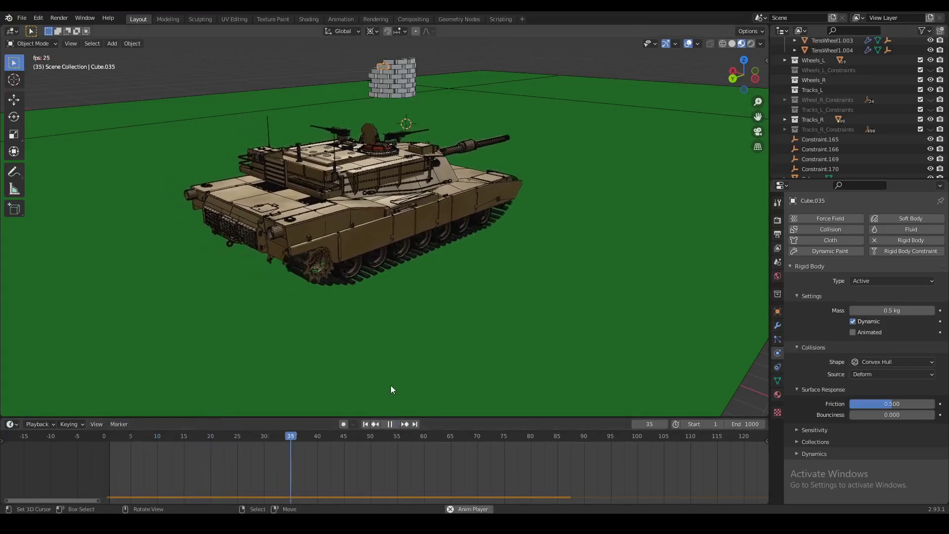
{"action": "key", "text": "space"}
{"action": "left_click_drag", "start_coordinate": [378, 439], "coordinate": [372, 436]}
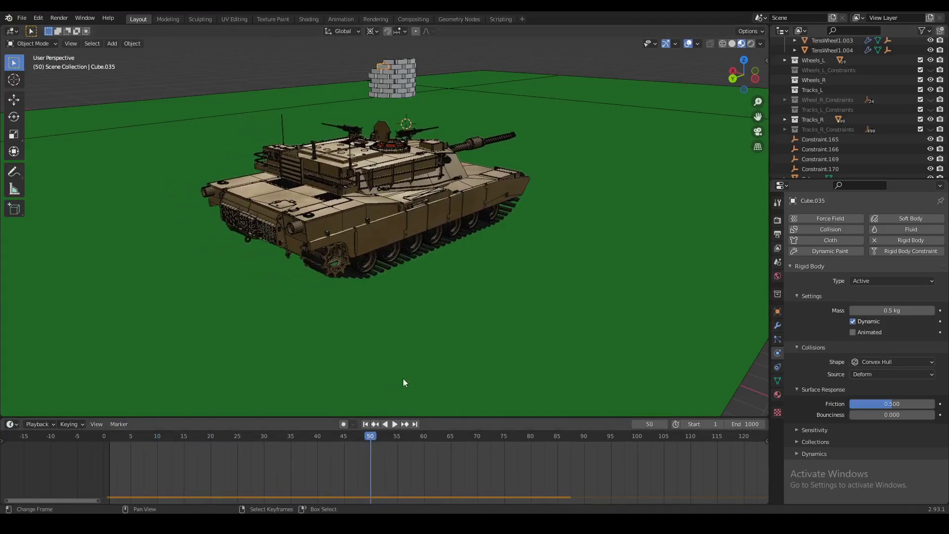
Snap the 3D cursor to the tank's turret and test the turret's rotation about the global Z axis.
{"action": "left_click", "coordinate": [397, 180]}
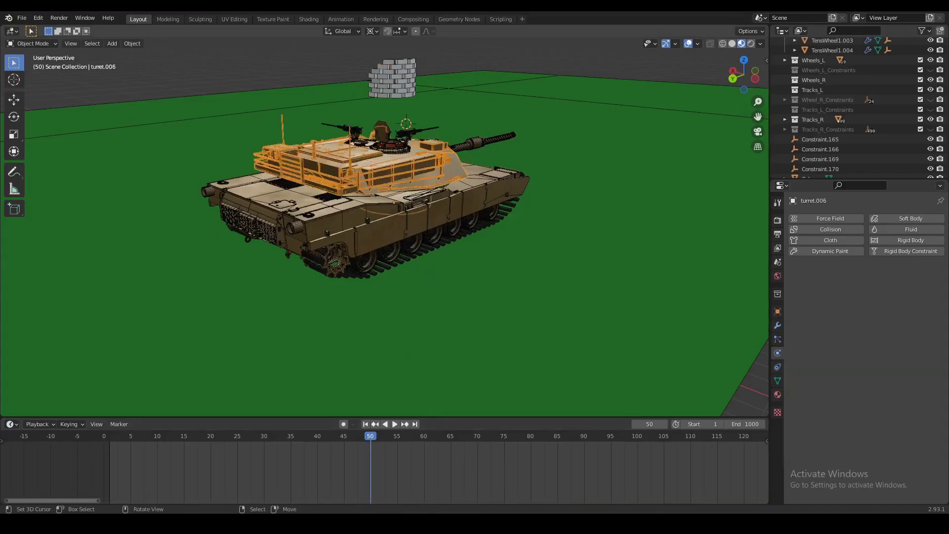
{"action": "key", "text": "r"}
{"action": "key", "text": "z"}
{"action": "right_click", "coordinate": [512, 277]}
{"action": "key", "text": "shift+s"}
{"action": "left_click", "coordinate": [517, 364]}
{"action": "key", "text": "r"}
{"action": "key", "text": "z"}
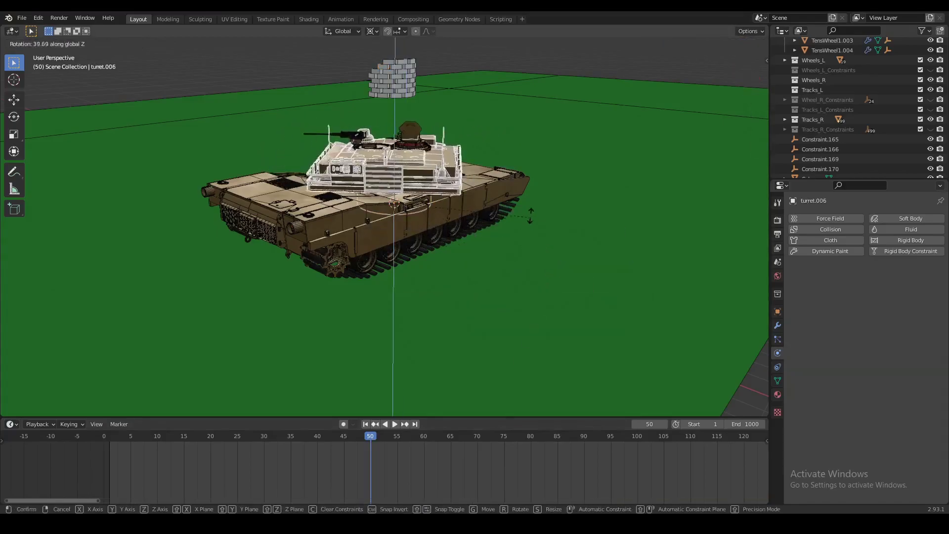
{"action": "key", "text": "Escape"}
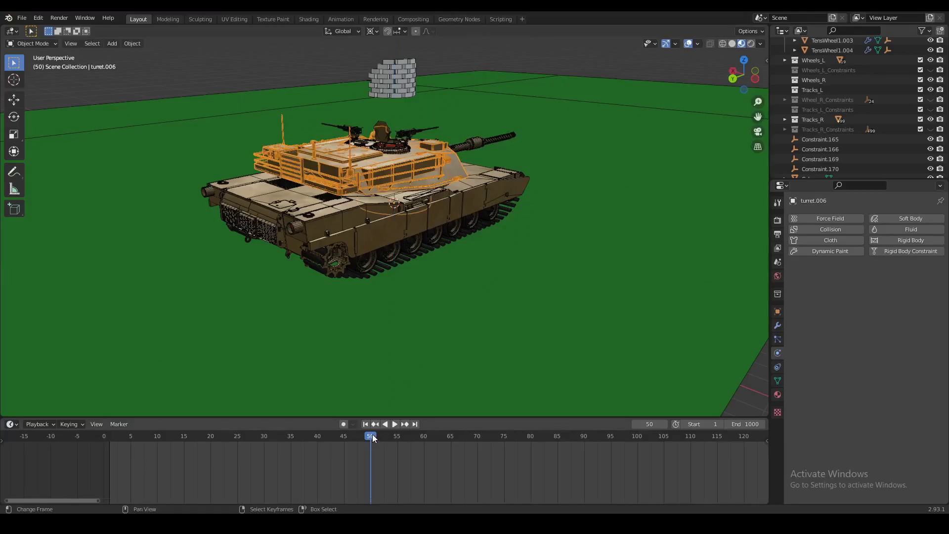
Insert a rotation keyframe for the turret at frame 50 and play forward to frame 63.
{"action": "key", "text": "i"}
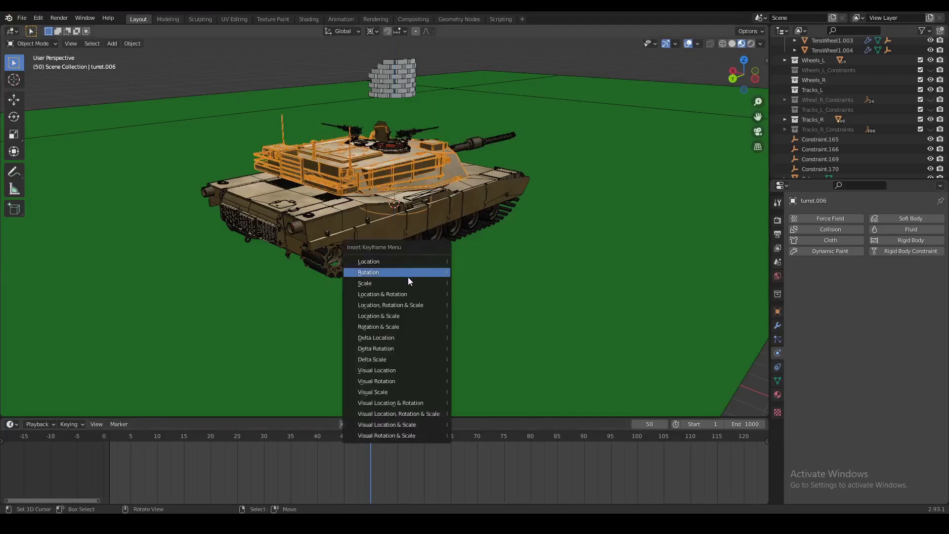
{"action": "left_click", "coordinate": [385, 273]}
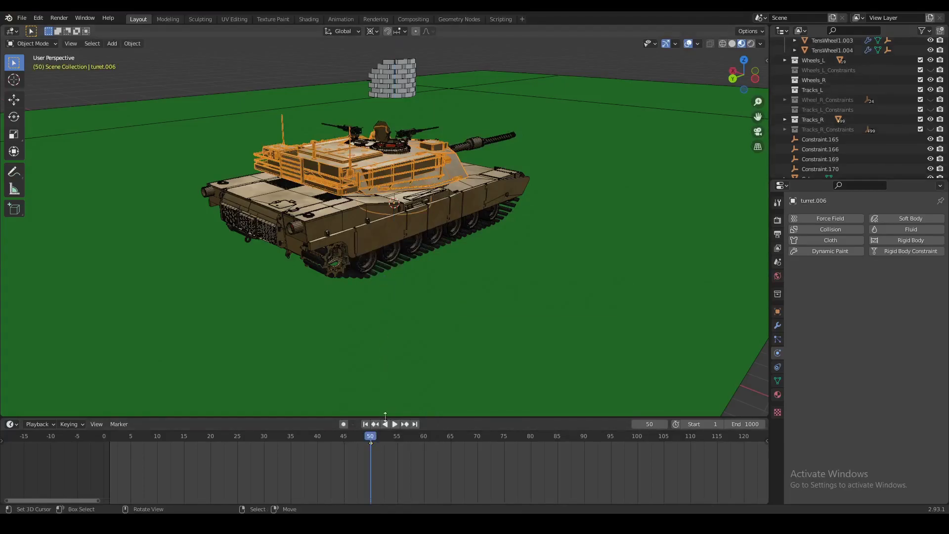
{"action": "key", "text": "space"}
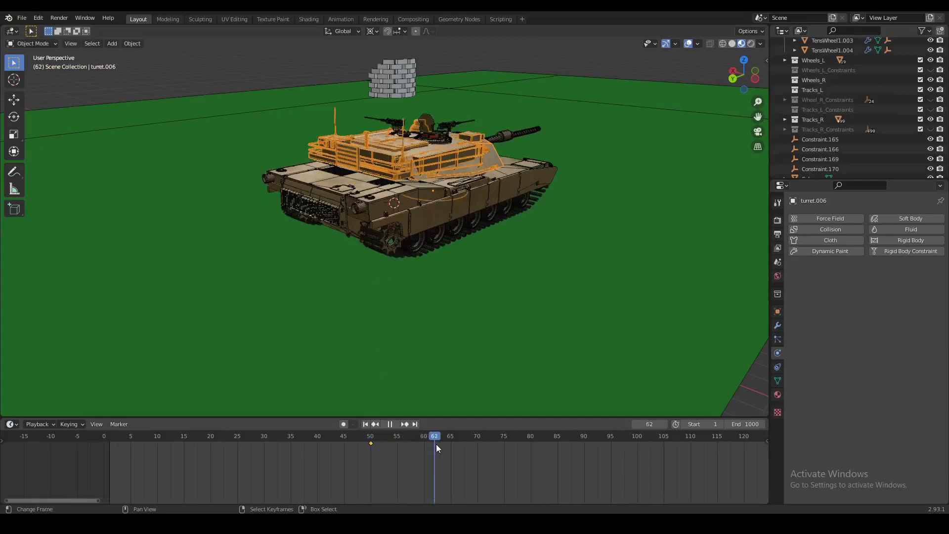
{"action": "key", "text": "space"}
Snap the 3D cursor to the turret's location at frame 63.
{"action": "key", "text": "r"}
{"action": "key", "text": "z"}
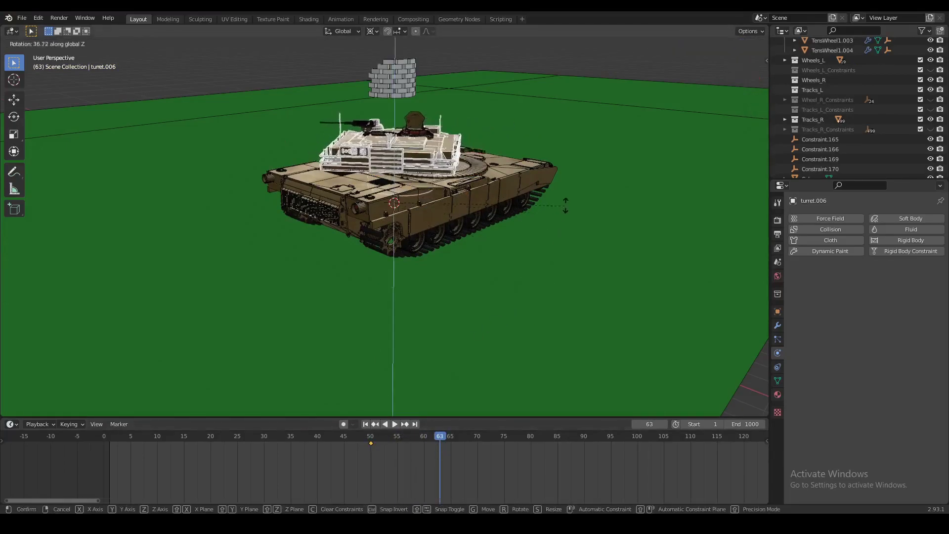
{"action": "right_click", "coordinate": [565, 206]}
{"action": "key", "text": "shift+s"}
{"action": "left_click", "coordinate": [570, 322]}
Rotate the turret 45° about the global Z axis and insert a rotation keyframe at frame 63.
{"action": "key", "text": "r"}
{"action": "type", "text": "z"}
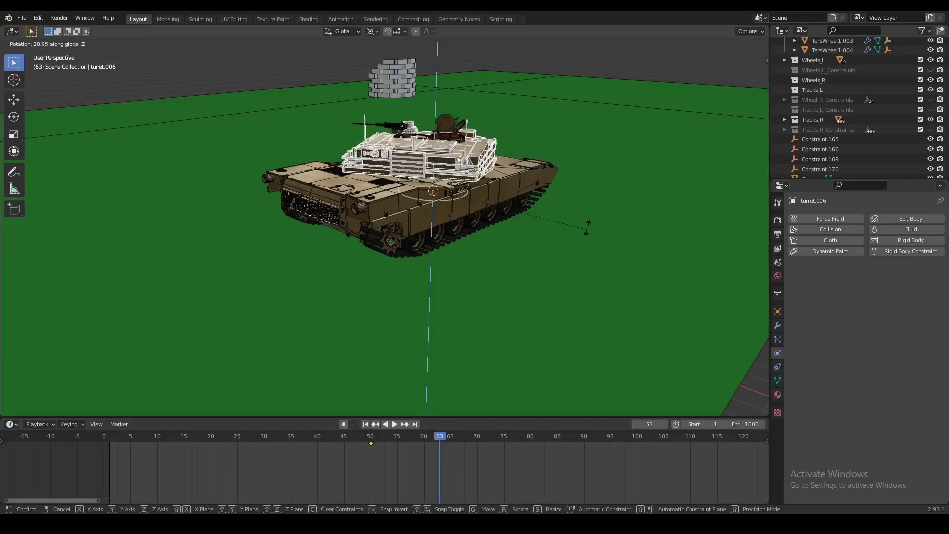
{"action": "type", "text": "45"}
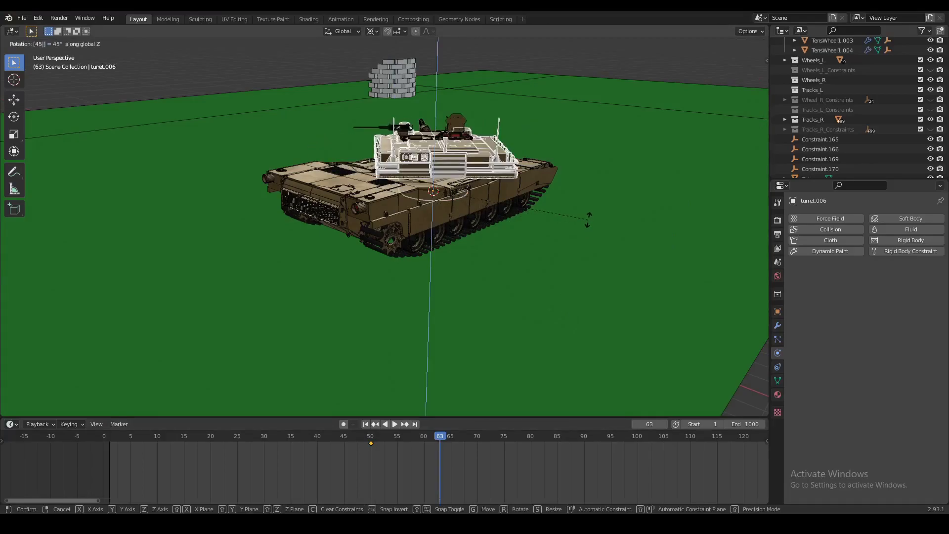
{"action": "key", "text": "Return"}
{"action": "key", "text": "i"}
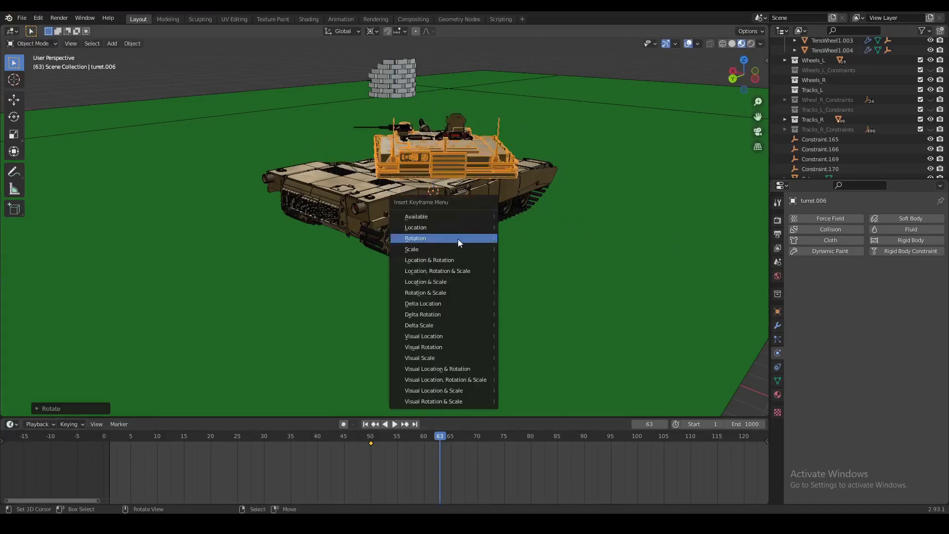
{"action": "left_click", "coordinate": [458, 238]}
Replay the turret animation from the start and stop the timeline at frame 70.
{"action": "left_click_drag", "start_coordinate": [442, 433], "coordinate": [103, 426]}
{"action": "key", "text": "space"}
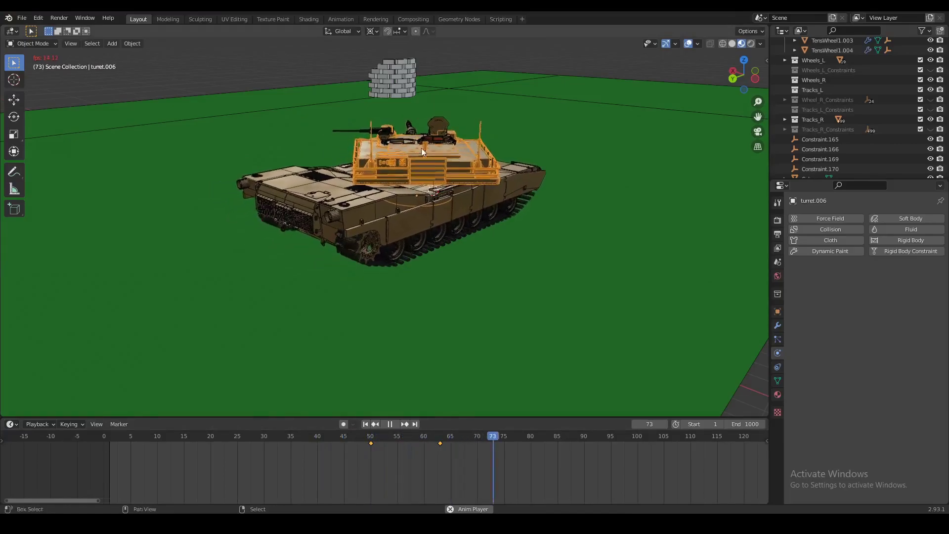
{"action": "left_click_drag", "start_coordinate": [447, 440], "coordinate": [476, 443]}
Snap the 3D cursor to the centre of the muzzle ring at the end of the gun barrel.
{"action": "middle_click_drag", "start_coordinate": [476, 330], "coordinate": [355, 297]}
{"action": "scroll", "coordinate": [328, 274], "scroll_direction": "up", "scroll_amount": 4}
{"action": "left_click", "coordinate": [270, 195]}
{"action": "key", "text": "Tab"}
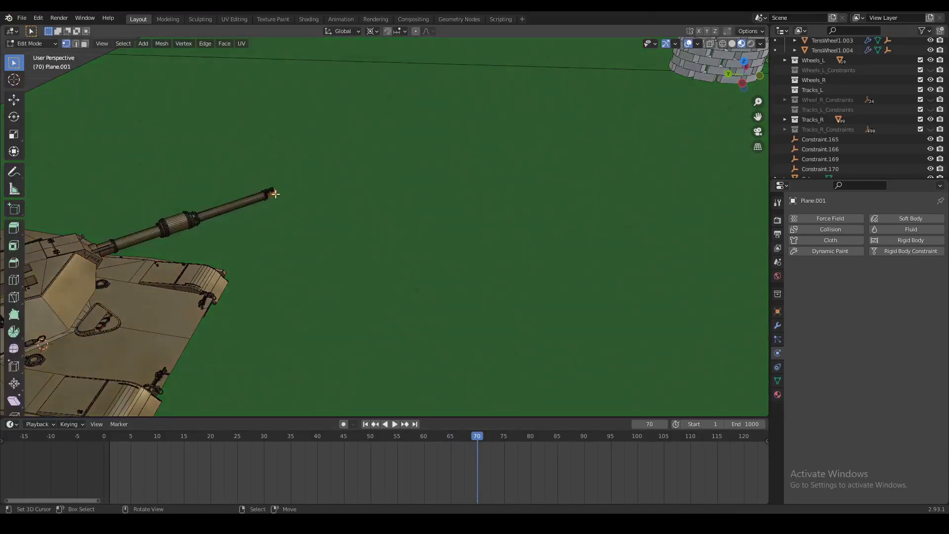
{"action": "key", "text": "KP_Decimal"}
{"action": "scroll", "coordinate": [503, 209], "scroll_direction": "down", "scroll_amount": 4}
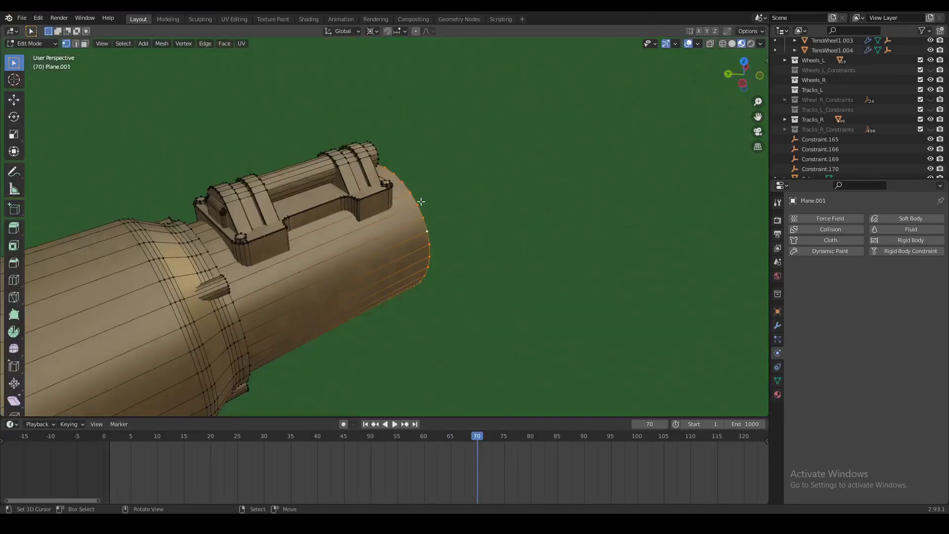
{"action": "middle_click_drag", "start_coordinate": [421, 202], "coordinate": [311, 194]}
{"action": "scroll", "coordinate": [311, 194], "scroll_direction": "down", "scroll_amount": 2}
{"action": "middle_click_drag", "start_coordinate": [391, 238], "coordinate": [428, 244]}
{"action": "key", "text": "shift+s"}
{"action": "left_click", "coordinate": [437, 298]}
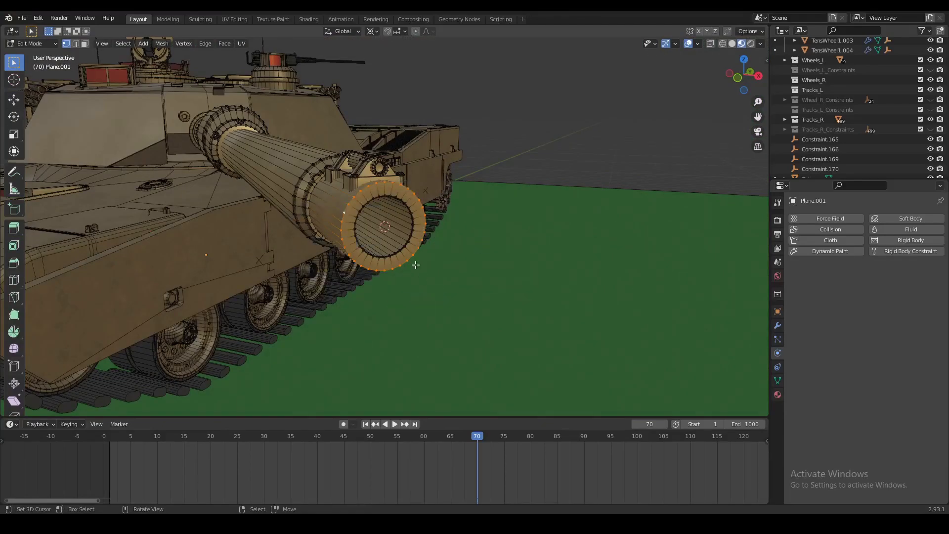
Leave the barrel's Edit Mode and add a UV sphere at the muzzle.
{"action": "middle_click_drag", "start_coordinate": [438, 275], "coordinate": [451, 276]}
{"action": "key", "text": "Tab"}
{"action": "key", "text": "shift+a"}
{"action": "mouse_move", "coordinate": [405, 217]}
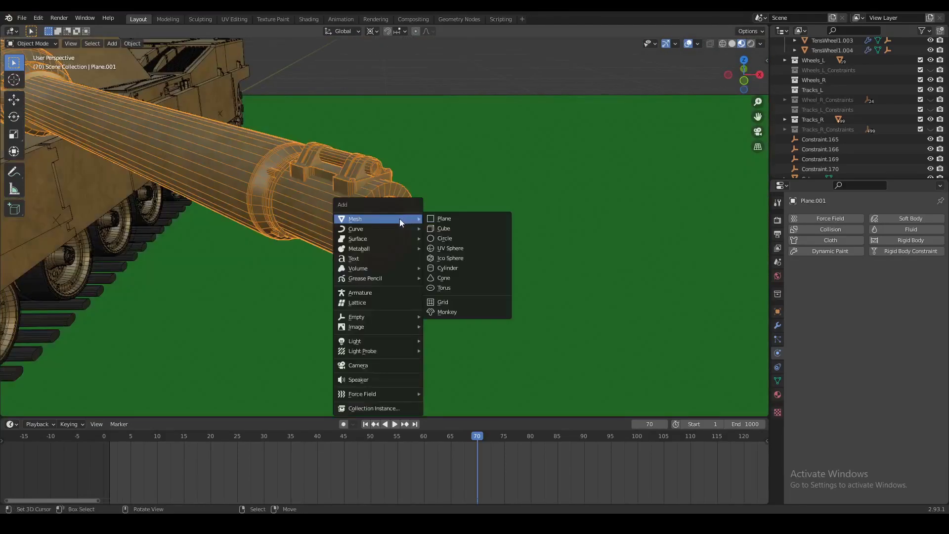
{"action": "left_click", "coordinate": [445, 248]}
Rotate the sphere 90° about the global Y axis.
{"action": "mouse_move", "coordinate": [464, 253]}
{"action": "middle_mouse_down"}
{"action": "mouse_move", "coordinate": [493, 266]}
{"action": "mouse_move", "coordinate": [478, 265]}
{"action": "middle_mouse_up"}
{"action": "scroll", "coordinate": [386, 223], "scroll_direction": "down", "scroll_amount": 4}
{"action": "scroll", "coordinate": [388, 217], "scroll_direction": "up", "scroll_amount": 4}
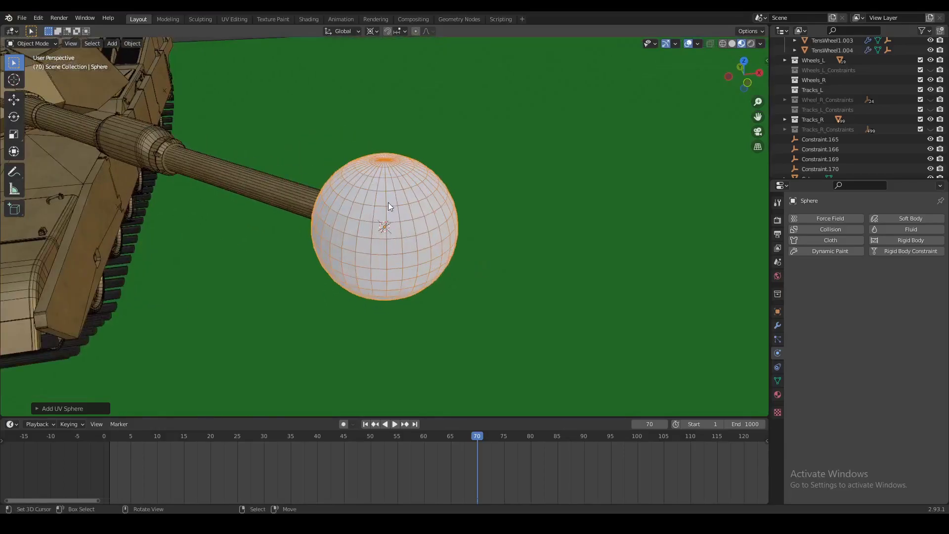
{"action": "scroll", "coordinate": [362, 184], "scroll_direction": "down", "scroll_amount": 2}
{"action": "middle_click_drag", "start_coordinate": [362, 186], "coordinate": [216, 161]}
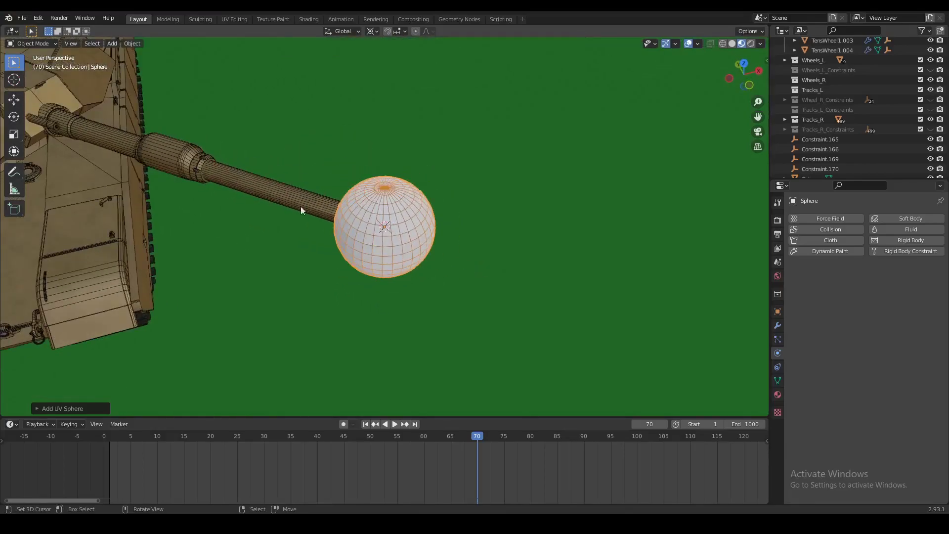
{"action": "middle_click_drag", "start_coordinate": [300, 210], "coordinate": [394, 218]}
{"action": "key", "text": "Tab"}
{"action": "key", "text": "Tab"}
{"action": "key", "text": "r"}
{"action": "key", "text": "y"}
{"action": "key", "text": "Escape"}
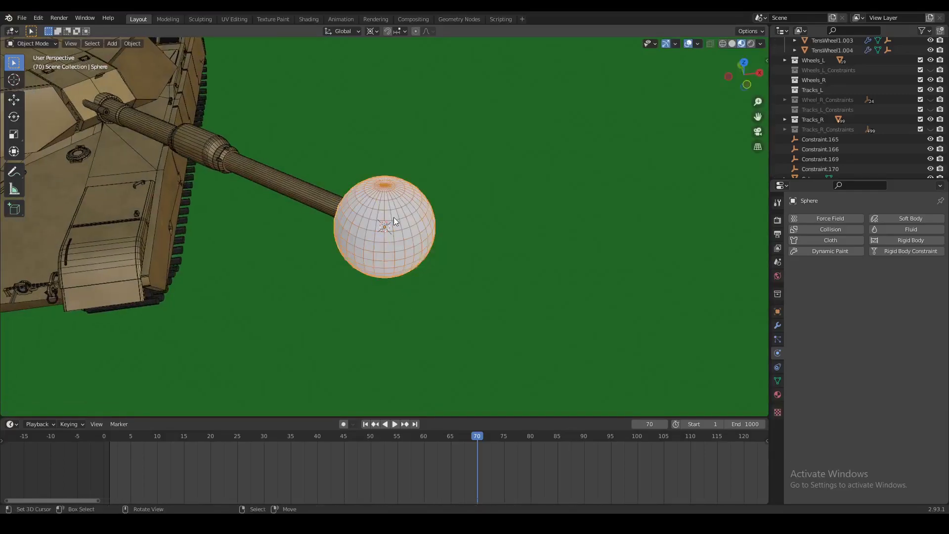
{"action": "key", "text": "r"}
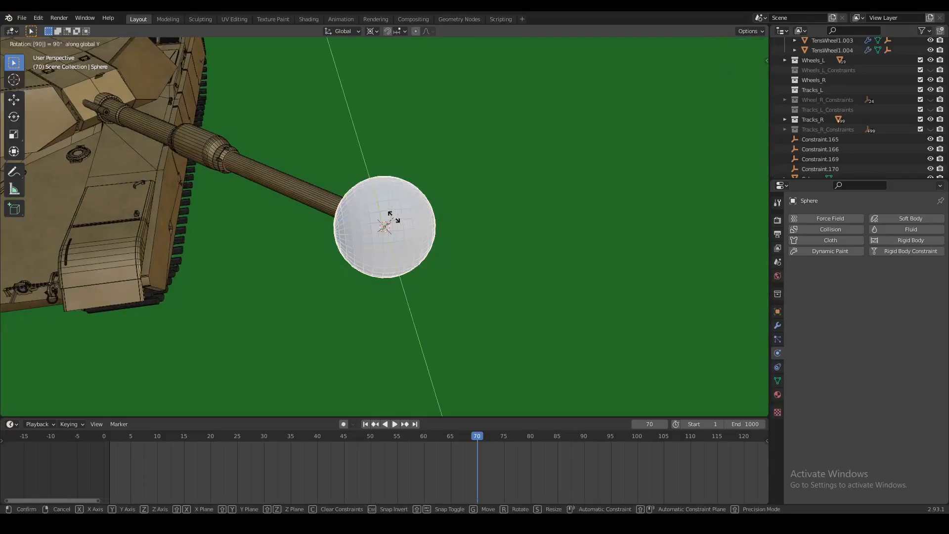
{"action": "key", "text": "Return"}
Rotate the sphere -45° about the global Z axis to align it with the barrel.
{"action": "middle_click_drag", "start_coordinate": [398, 220], "coordinate": [332, 244]}
{"action": "key", "text": "r"}
{"action": "key", "text": "z"}
{"action": "key", "text": "Return"}
{"action": "type", "text": "rz-45"}
{"action": "key", "text": "Return"}
Try moving the sphere along its local Z axis to check its alignment with the barrel.
{"action": "scroll", "coordinate": [489, 247], "scroll_direction": "down", "scroll_amount": 7}
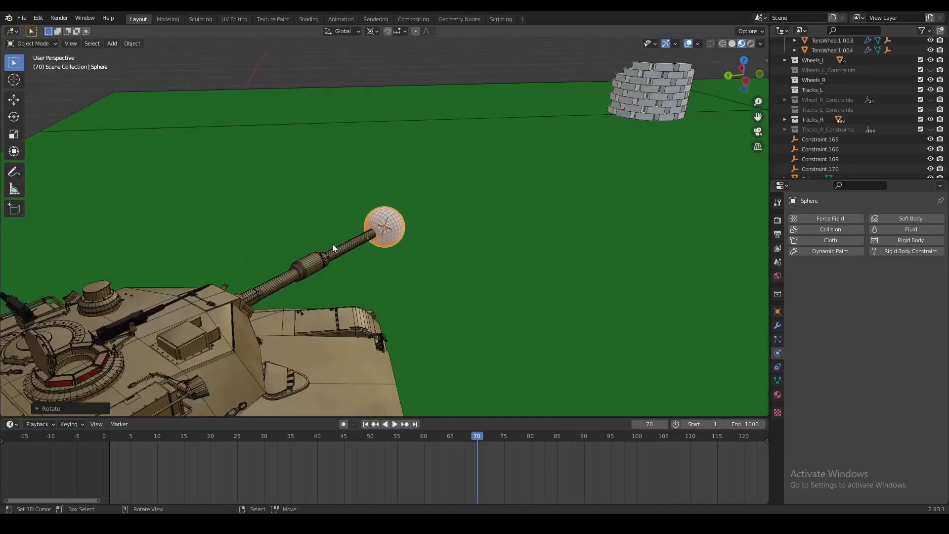
{"action": "key", "text": "g"}
{"action": "key", "text": "z"}
{"action": "key", "text": "z"}
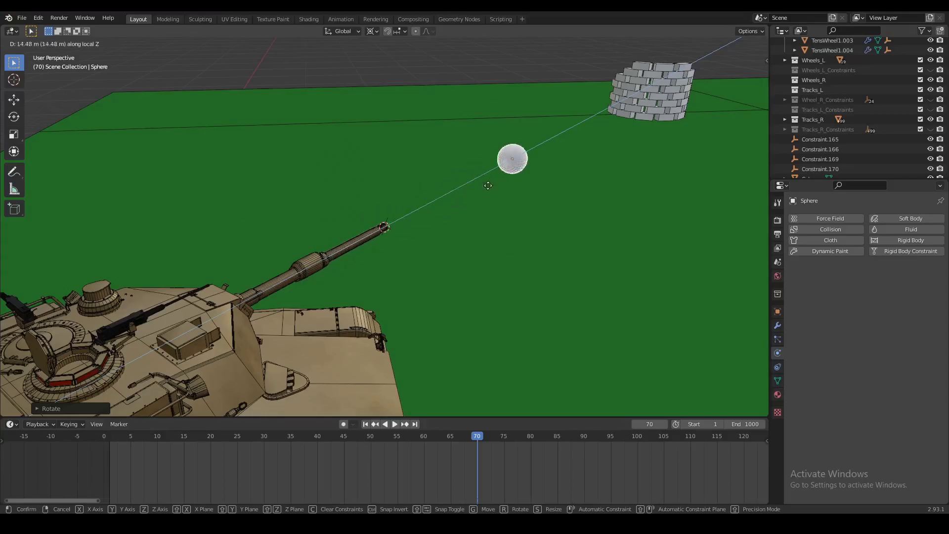
{"action": "right_click", "coordinate": [463, 250]}
Scale down the sphere's mesh in Edit Mode to fit the bore of the gun barrel and return to Object Mode.
{"action": "middle_click_drag", "start_coordinate": [461, 250], "coordinate": [362, 242]}
{"action": "scroll", "coordinate": [362, 241], "scroll_direction": "up", "scroll_amount": 6}
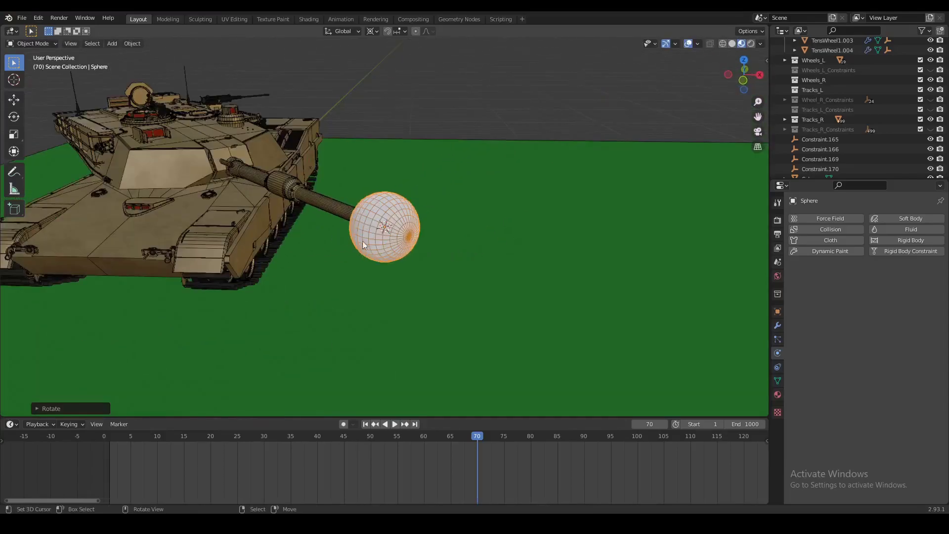
{"action": "key", "text": "Tab"}
{"action": "key", "text": "s"}
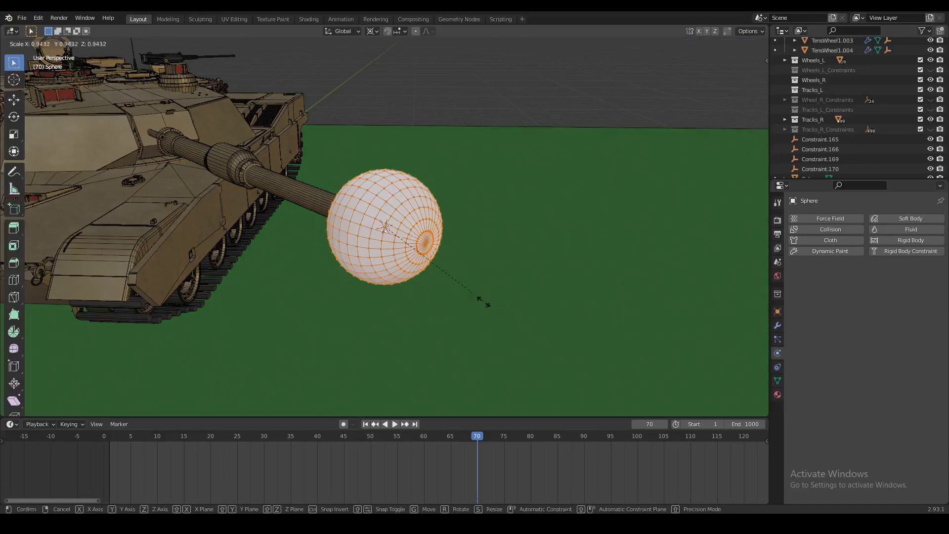
{"action": "left_click", "coordinate": [395, 250]}
{"action": "scroll", "coordinate": [411, 261], "scroll_direction": "up", "scroll_amount": 5}
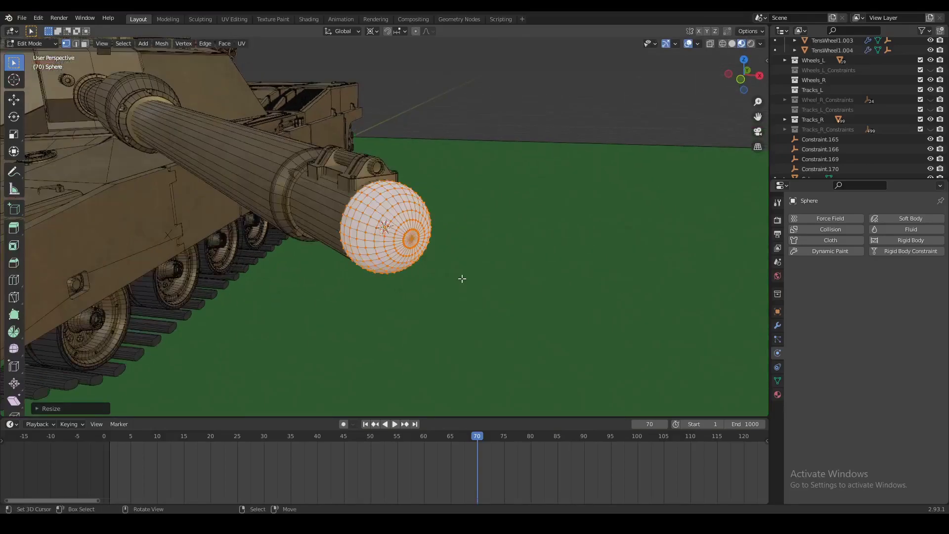
{"action": "key", "text": "s"}
{"action": "left_click", "coordinate": [423, 262]}
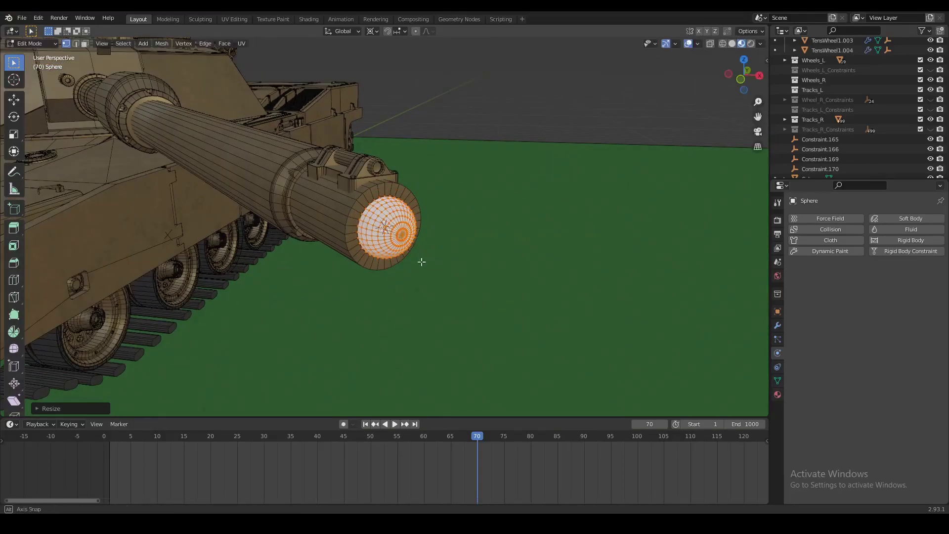
{"action": "key", "text": "Tab"}
{"action": "middle_click_drag", "start_coordinate": [421, 262], "coordinate": [462, 286]}
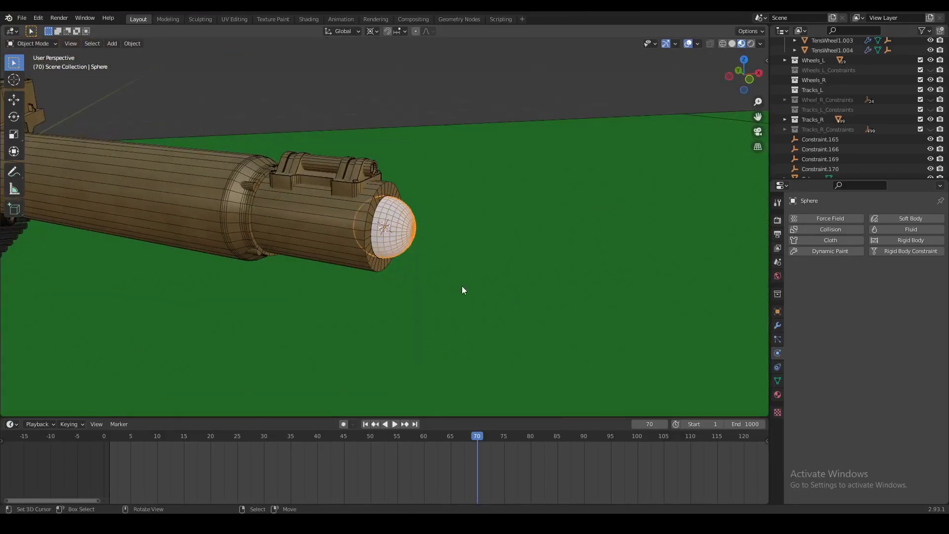
Insert a Location, Rotation & Scale keyframe on the sphere at frame 70.
{"action": "key", "text": "i"}
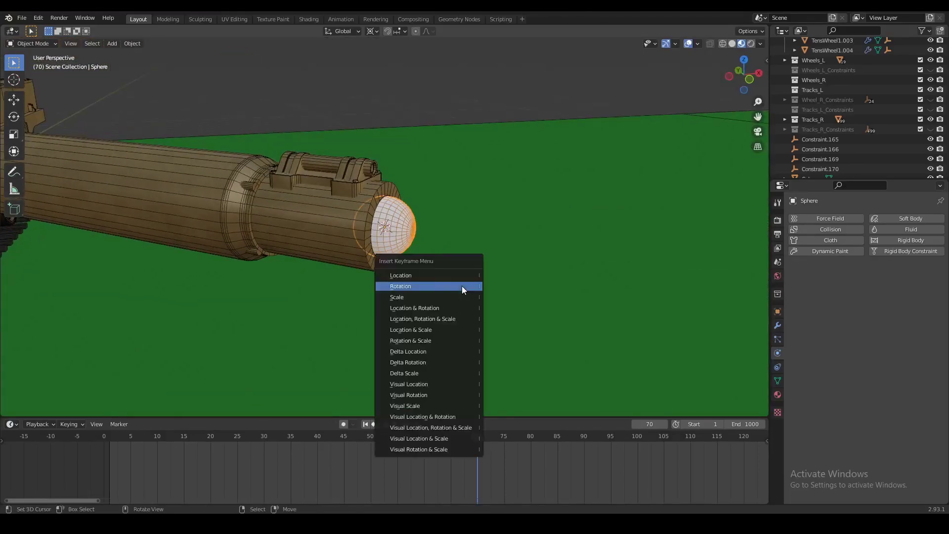
{"action": "left_click", "coordinate": [431, 319]}
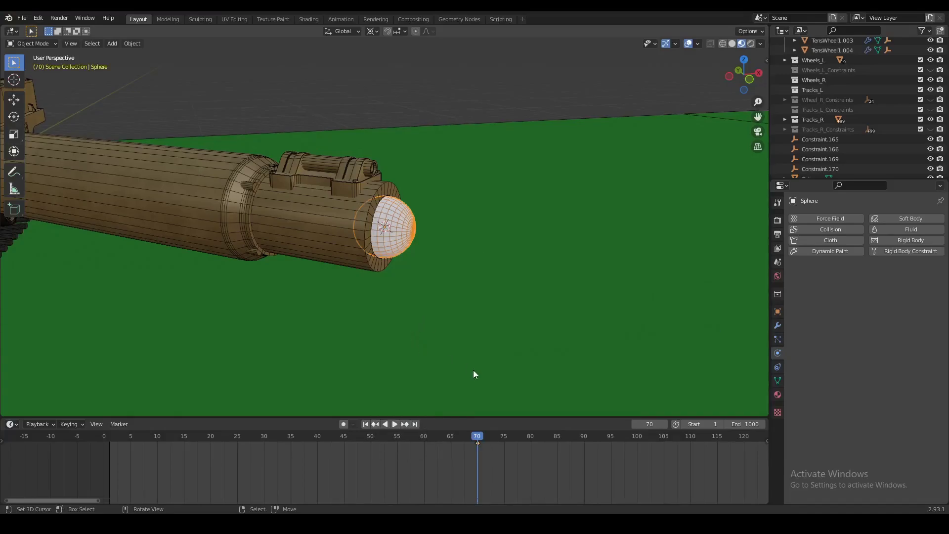
{"action": "middle_click_drag", "start_coordinate": [449, 392], "coordinate": [449, 340]}
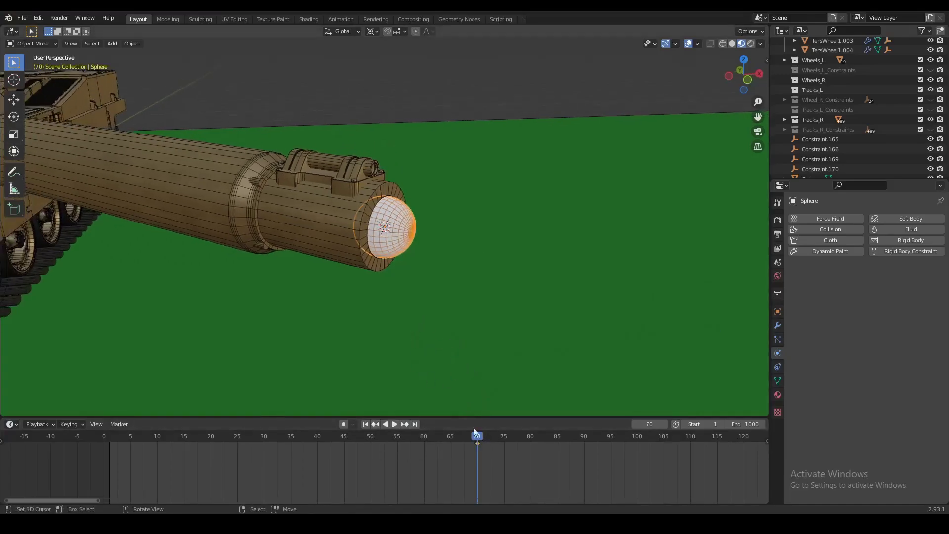
At frame 69, scale the sphere to 0 and insert a Location, Rotation & Scale keyframe.
{"action": "left_click_drag", "start_coordinate": [475, 436], "coordinate": [474, 437]}
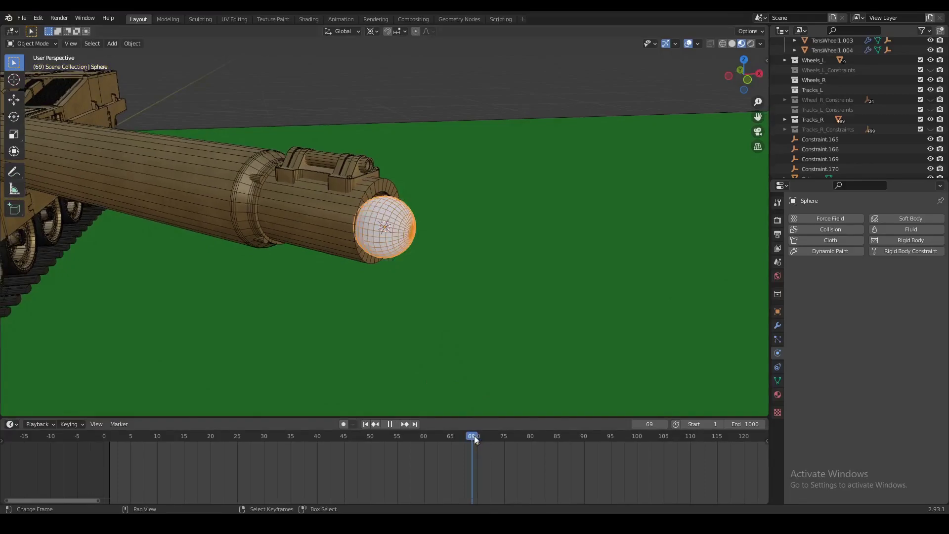
{"action": "middle_click_drag", "start_coordinate": [477, 390], "coordinate": [437, 294]}
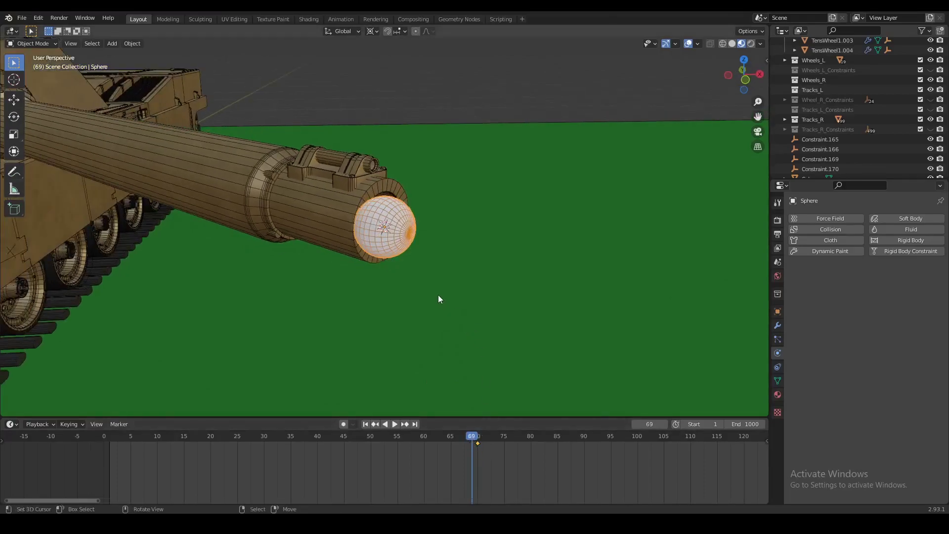
{"action": "key", "text": "s"}
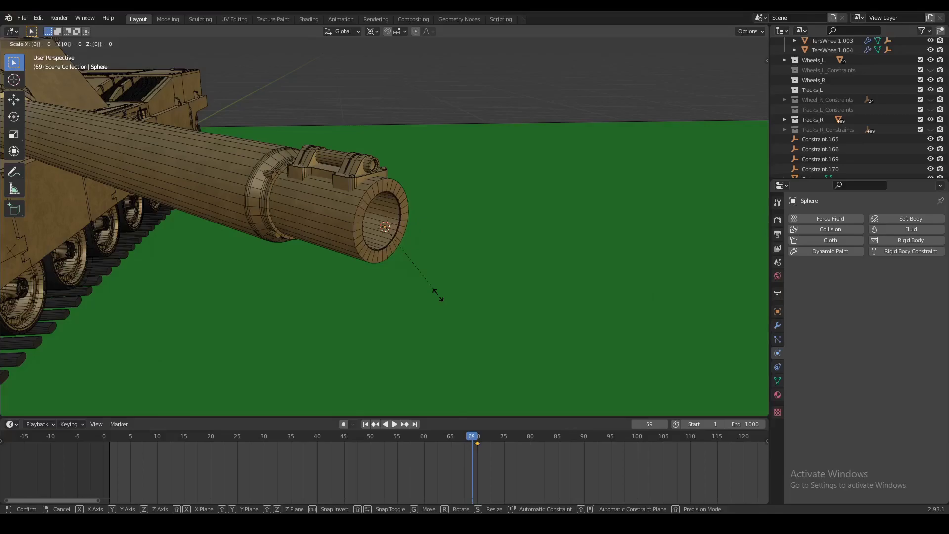
{"action": "key", "text": "Return"}
{"action": "key", "text": "i"}
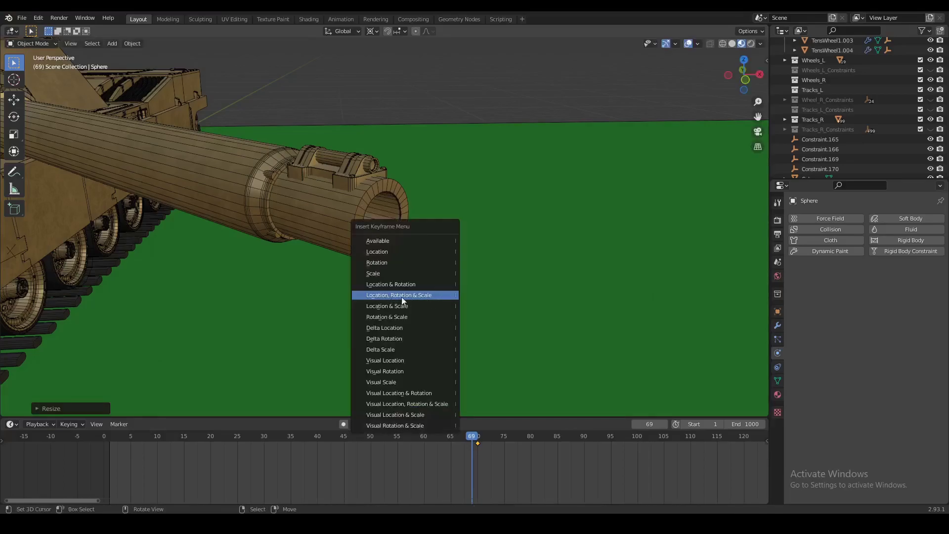
{"action": "left_click", "coordinate": [398, 295]}
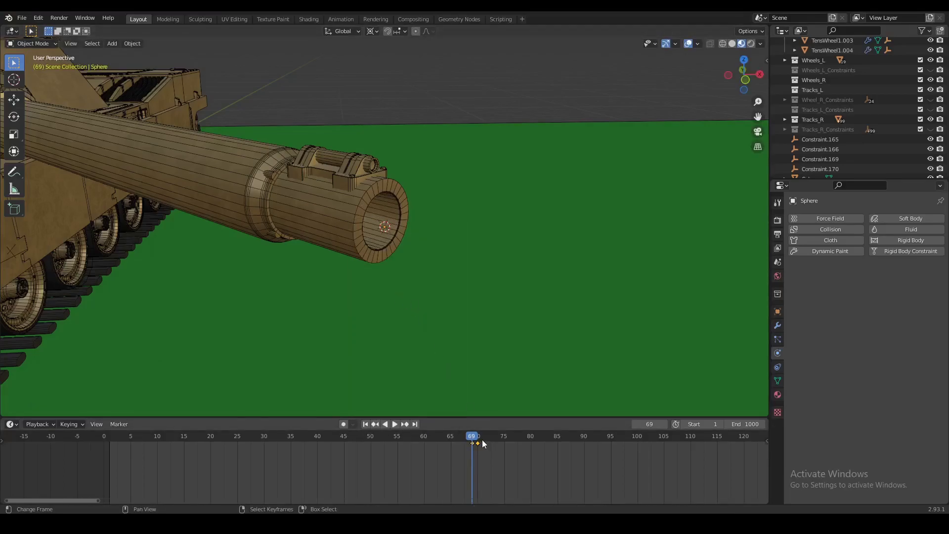
Scrub the timeline between about frames 62 and 71 to check the sphere's appearance relative to the gun muzzle.
{"action": "scroll", "coordinate": [482, 440], "scroll_direction": "down", "scroll_amount": 1}
{"action": "left_click_drag", "start_coordinate": [467, 437], "coordinate": [469, 437]}
{"action": "middle_click_drag", "start_coordinate": [443, 346], "coordinate": [455, 427]}
{"action": "left_click", "coordinate": [460, 436]}
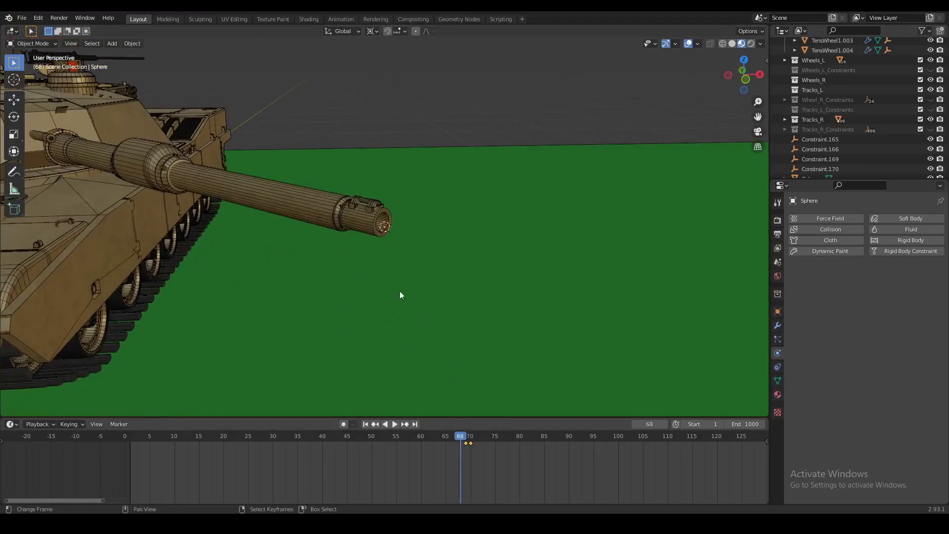
{"action": "middle_click_drag", "start_coordinate": [216, 179], "coordinate": [377, 249]}
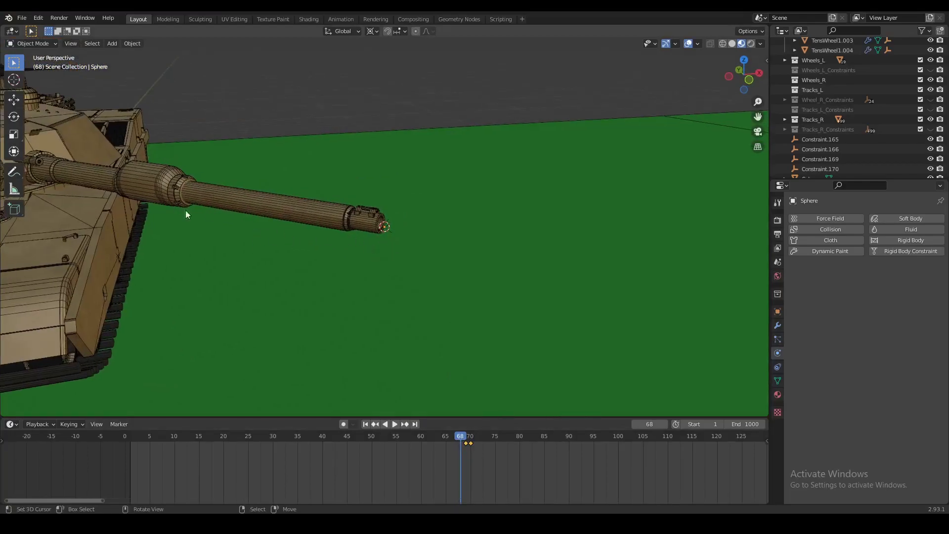
{"action": "middle_click_drag", "start_coordinate": [186, 211], "coordinate": [247, 239]}
{"action": "key", "text": "space"}
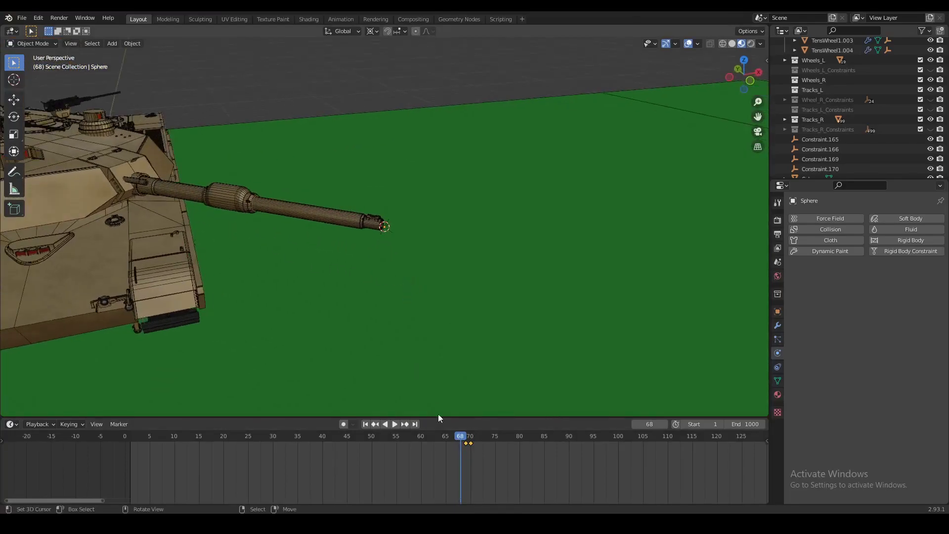
{"action": "left_click_drag", "start_coordinate": [472, 440], "coordinate": [466, 439]}
{"action": "scroll", "coordinate": [441, 354], "scroll_direction": "down", "scroll_amount": 3}
{"action": "middle_click_drag", "start_coordinate": [441, 354], "coordinate": [414, 353]}
{"action": "mouse_move", "coordinate": [461, 441]}
{"action": "left_mouse_down"}
{"action": "mouse_move", "coordinate": [480, 440]}
{"action": "mouse_move", "coordinate": [411, 435]}
{"action": "mouse_move", "coordinate": [446, 438]}
{"action": "left_mouse_up"}
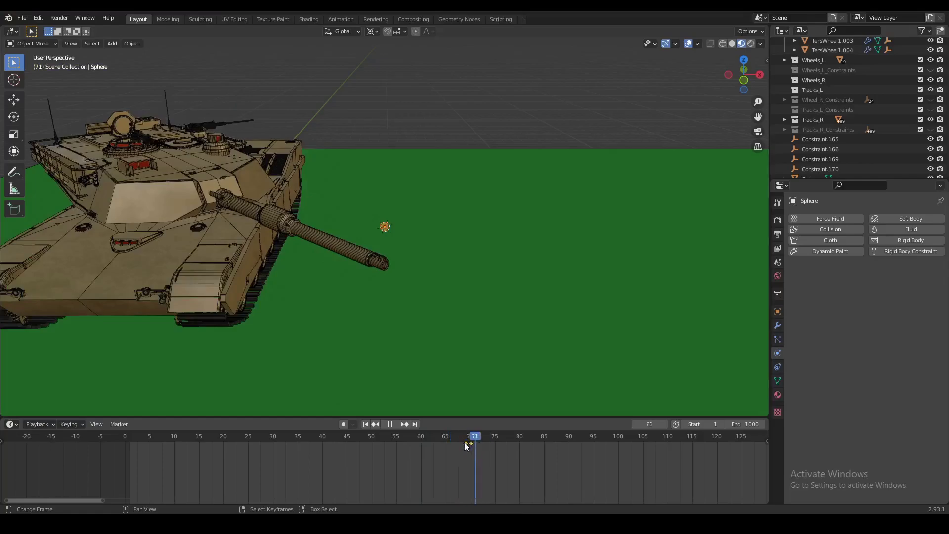
{"action": "left_click", "coordinate": [413, 437]}
{"action": "left_click", "coordinate": [410, 435]}
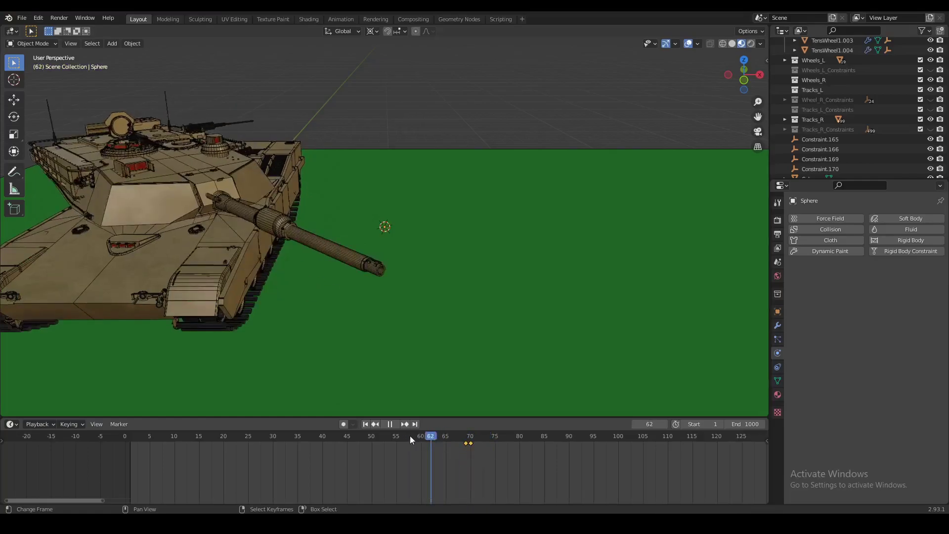
{"action": "left_click", "coordinate": [438, 435]}
{"action": "left_click", "coordinate": [461, 443]}
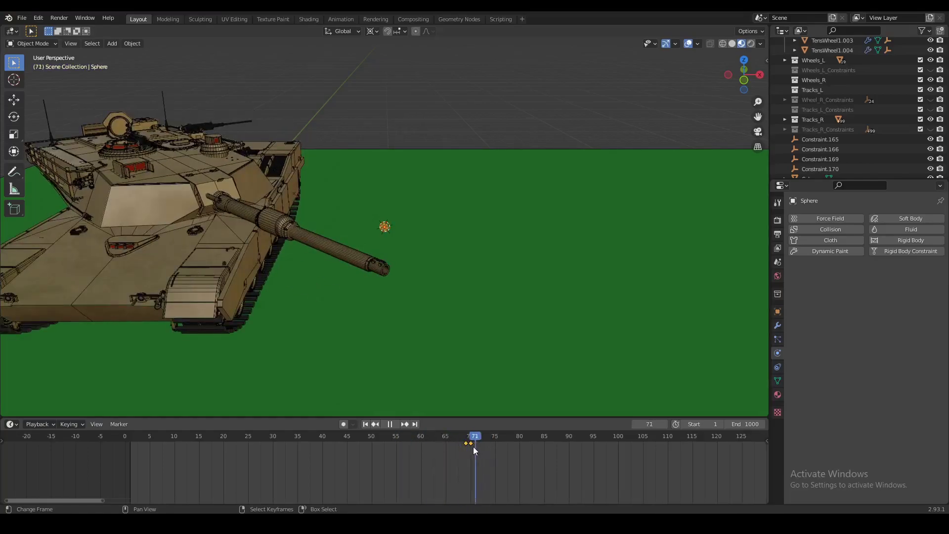
{"action": "key", "text": "space"}
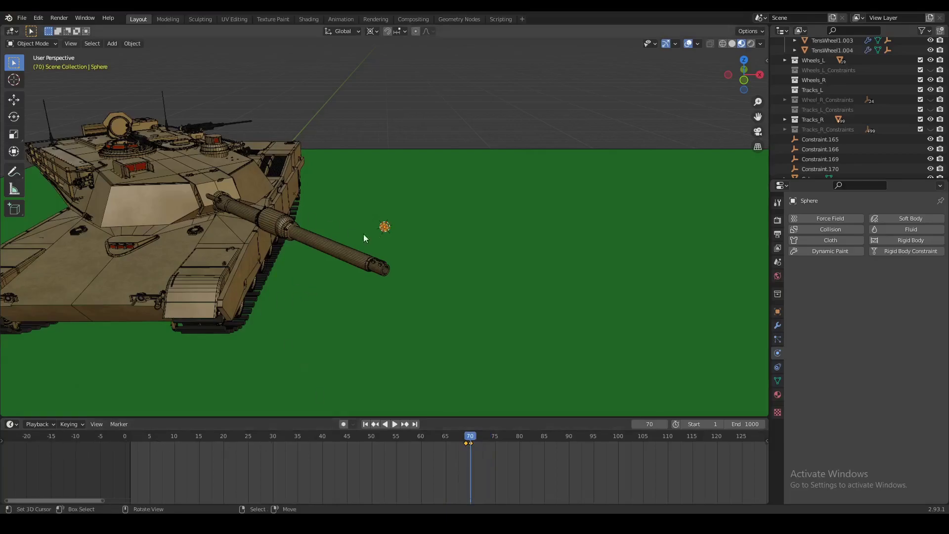
Move the playhead forward to frame 75 for the sphere's next keyframe.
{"action": "middle_click_drag", "start_coordinate": [383, 227], "coordinate": [307, 257]}
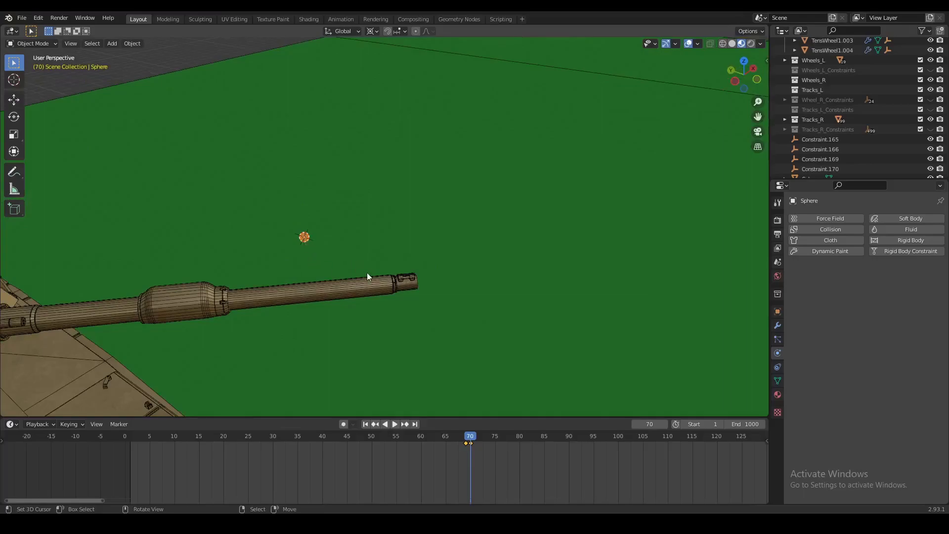
{"action": "scroll", "coordinate": [433, 277], "scroll_direction": "down", "scroll_amount": 3}
{"action": "middle_click_drag", "start_coordinate": [366, 272], "coordinate": [351, 302]}
{"action": "scroll", "coordinate": [420, 231], "scroll_direction": "up", "scroll_amount": 1}
{"action": "scroll", "coordinate": [455, 228], "scroll_direction": "down", "scroll_amount": 1}
{"action": "middle_click_drag", "start_coordinate": [455, 227], "coordinate": [479, 232]}
{"action": "middle_click_drag", "start_coordinate": [395, 247], "coordinate": [396, 321], "text": "shift"}
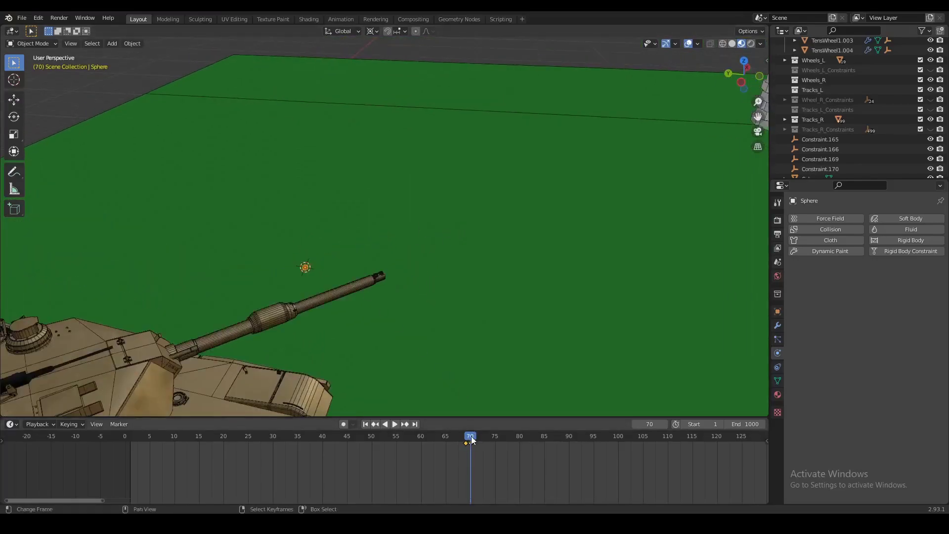
{"action": "scroll", "coordinate": [400, 334], "scroll_direction": "down", "scroll_amount": 1}
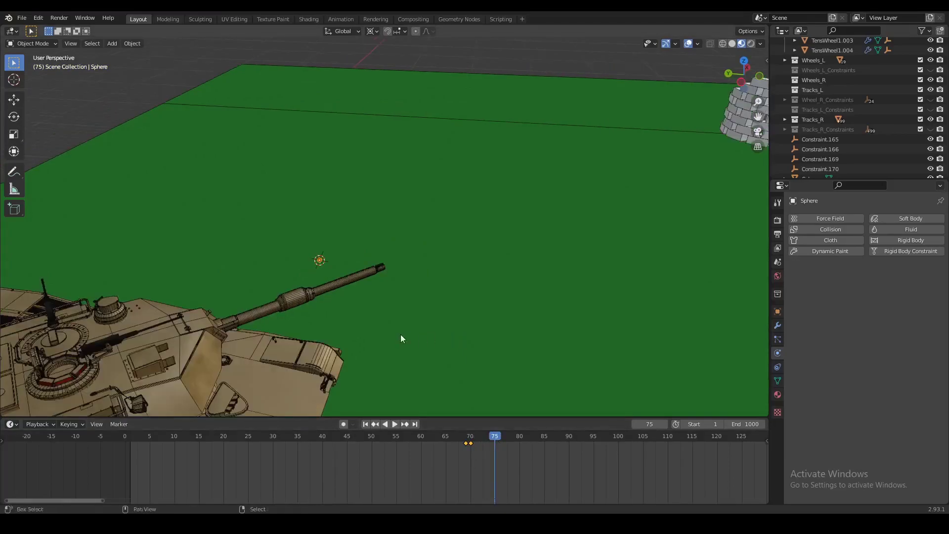
{"action": "middle_click_drag", "start_coordinate": [400, 334], "coordinate": [331, 332], "text": "shift"}
{"action": "key", "text": "g"}
{"action": "key", "text": "z"}
{"action": "key", "text": "z"}
{"action": "right_click", "coordinate": [397, 284]}
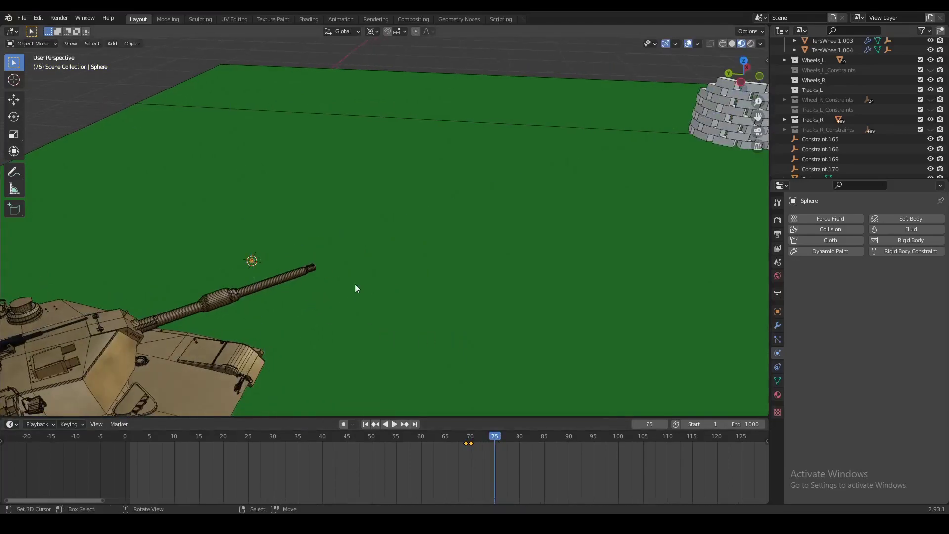
Move the sphere along its local Z axis from the gun to just in front of the brick wall.
{"action": "key", "text": "g"}
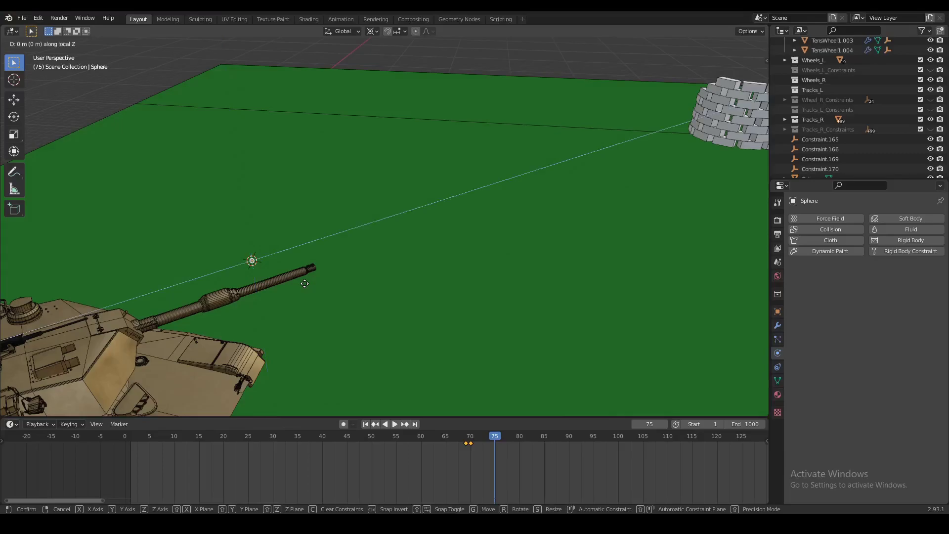
{"action": "left_click", "coordinate": [752, 205]}
{"action": "middle_click_drag", "start_coordinate": [754, 204], "coordinate": [353, 217]}
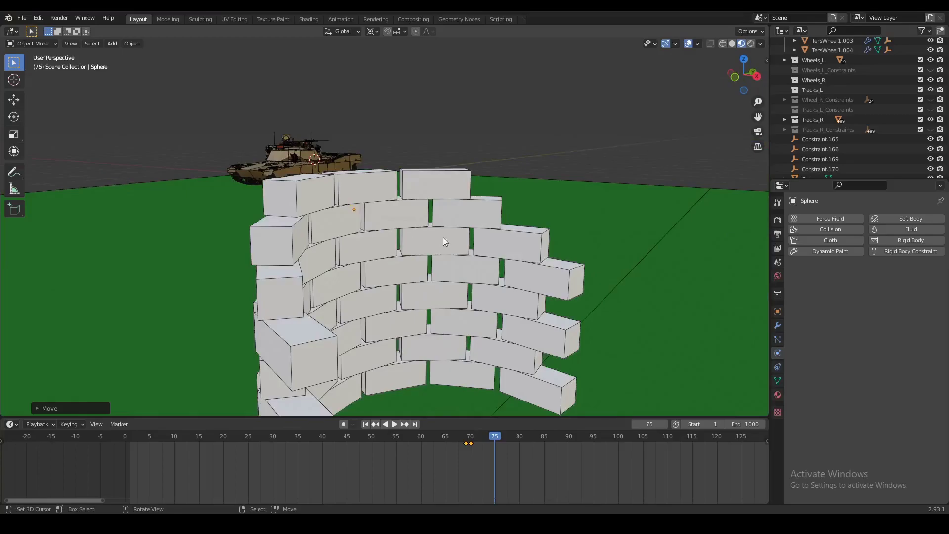
Scale up the sphere's mesh by about 1.79 in Edit Mode and return to Object Mode.
{"action": "middle_click_drag", "start_coordinate": [443, 239], "coordinate": [541, 273]}
{"action": "key", "text": "Tab"}
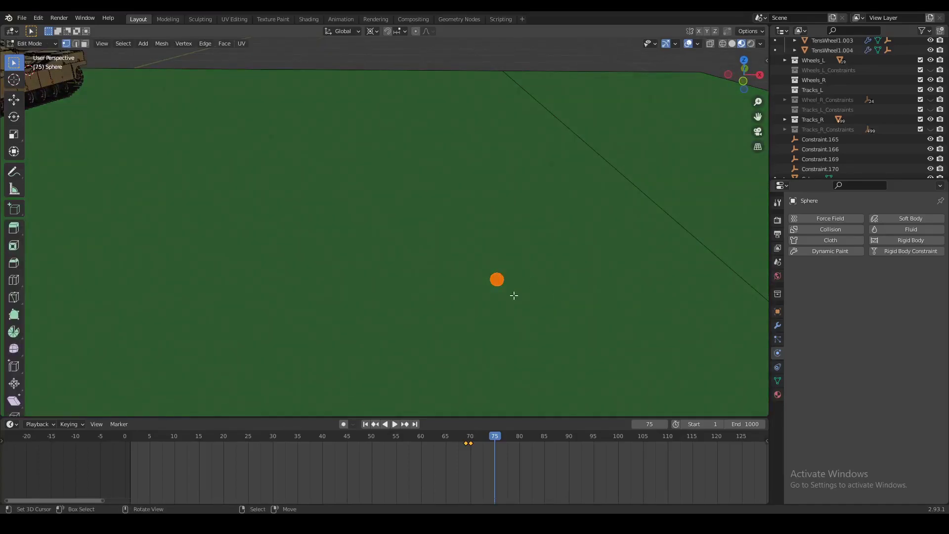
{"action": "key", "text": "s"}
{"action": "key", "text": "Escape"}
{"action": "key", "text": "shift+s"}
{"action": "key", "text": "Escape"}
{"action": "key", "text": "s"}
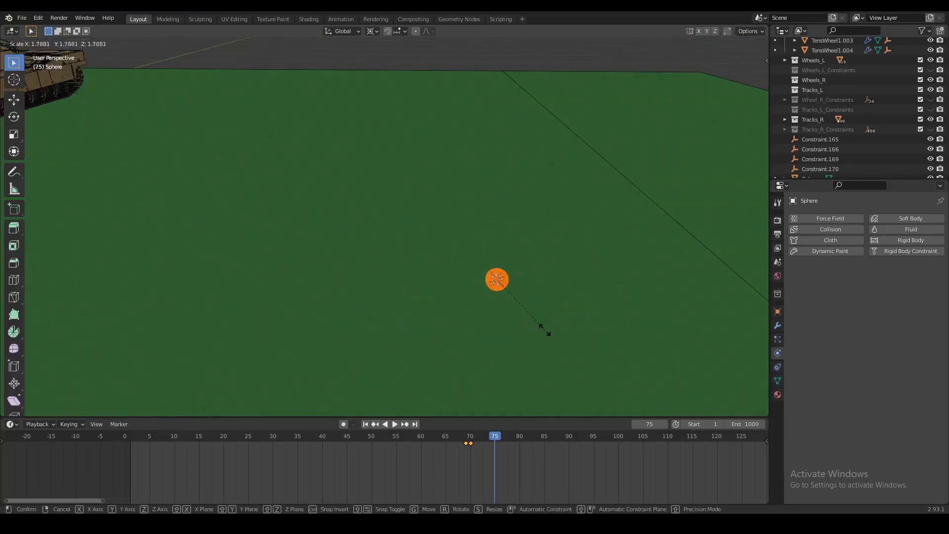
{"action": "left_click", "coordinate": [544, 331]}
{"action": "key", "text": "Tab"}
Insert a Location, Rotation & Scale keyframe on the sphere at frame 75.
{"action": "scroll", "coordinate": [532, 342], "scroll_direction": "down", "scroll_amount": 4}
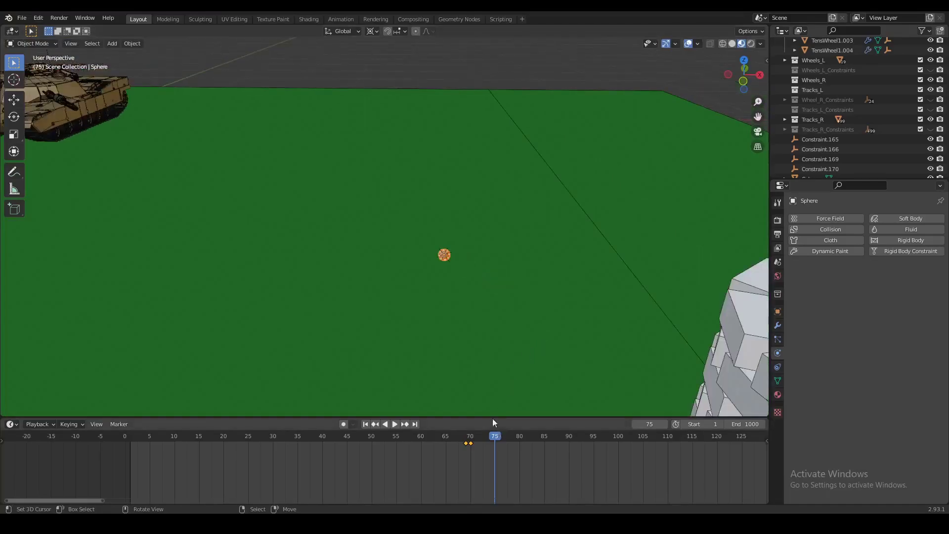
{"action": "middle_click_drag", "start_coordinate": [491, 363], "coordinate": [548, 312]}
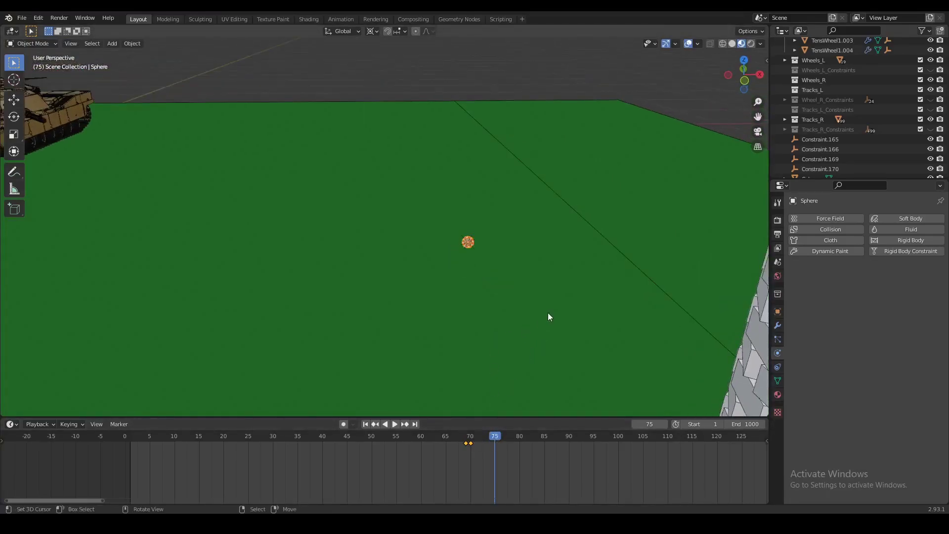
{"action": "key", "text": "i"}
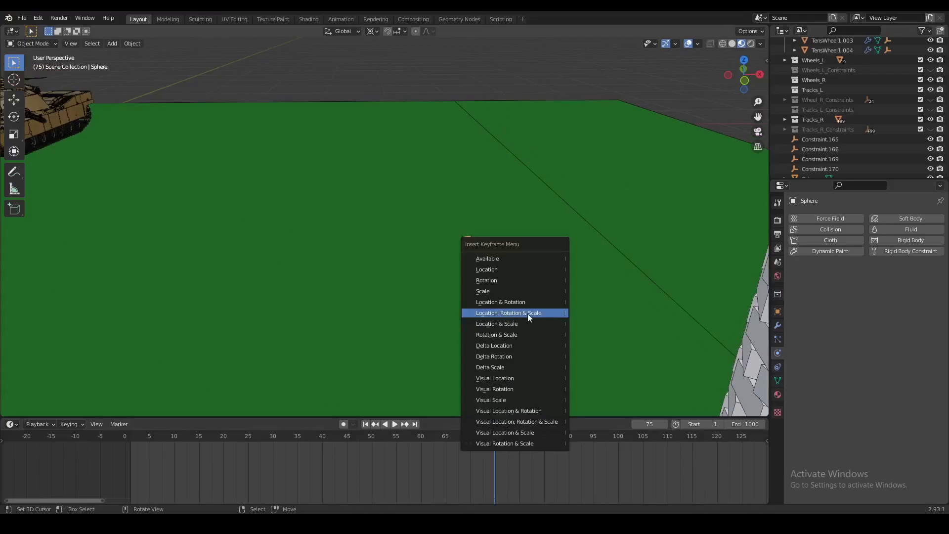
{"action": "left_click", "coordinate": [526, 314]}
Play the animation from frame 0 to check the sphere's flight from the tank to the brick wall.
{"action": "scroll", "coordinate": [473, 300], "scroll_direction": "down", "scroll_amount": 5}
{"action": "middle_click_drag", "start_coordinate": [474, 302], "coordinate": [556, 298]}
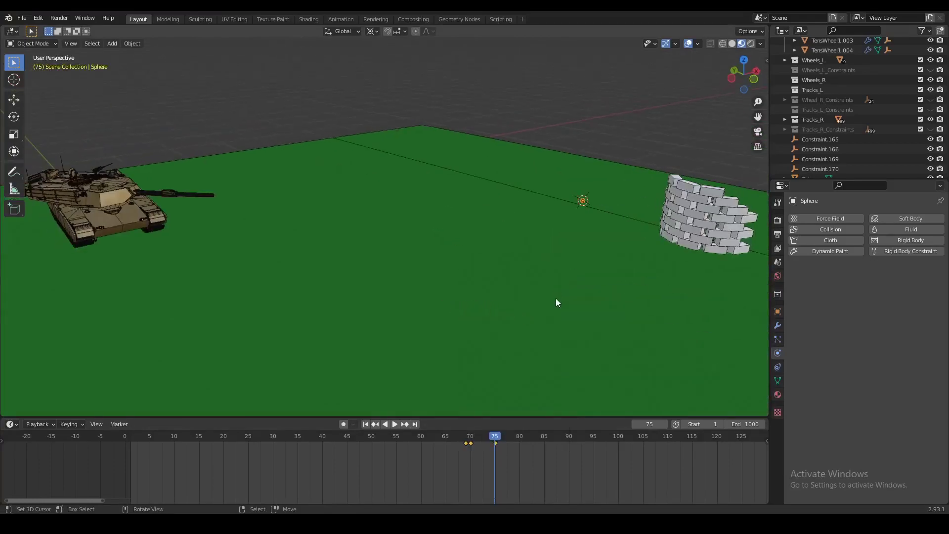
{"action": "left_click_drag", "start_coordinate": [492, 435], "coordinate": [125, 434]}
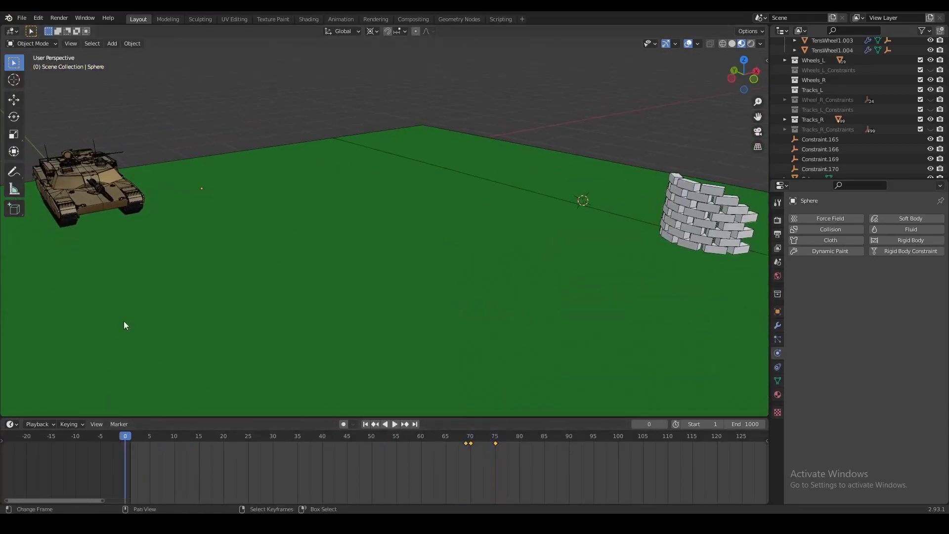
{"action": "middle_click_drag", "start_coordinate": [123, 325], "coordinate": [229, 306]}
{"action": "key", "text": "space"}
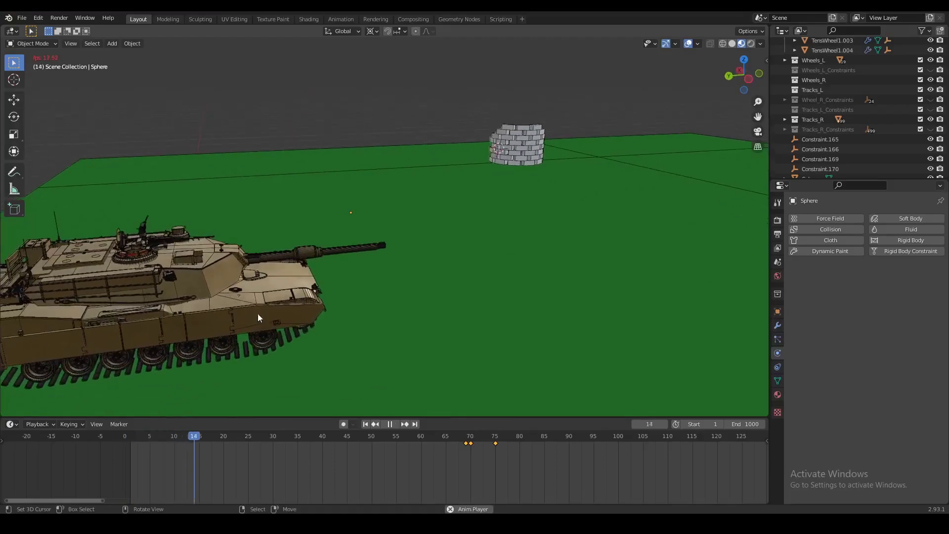
{"action": "middle_click_drag", "start_coordinate": [257, 300], "coordinate": [331, 294]}
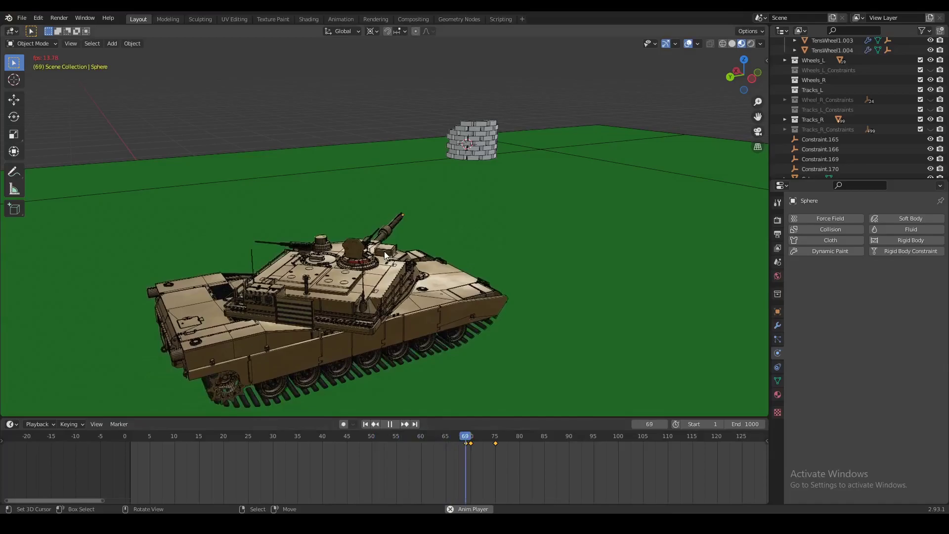
{"action": "middle_click_drag", "start_coordinate": [522, 183], "coordinate": [444, 210]}
{"action": "scroll", "coordinate": [444, 209], "scroll_direction": "up", "scroll_amount": 3}
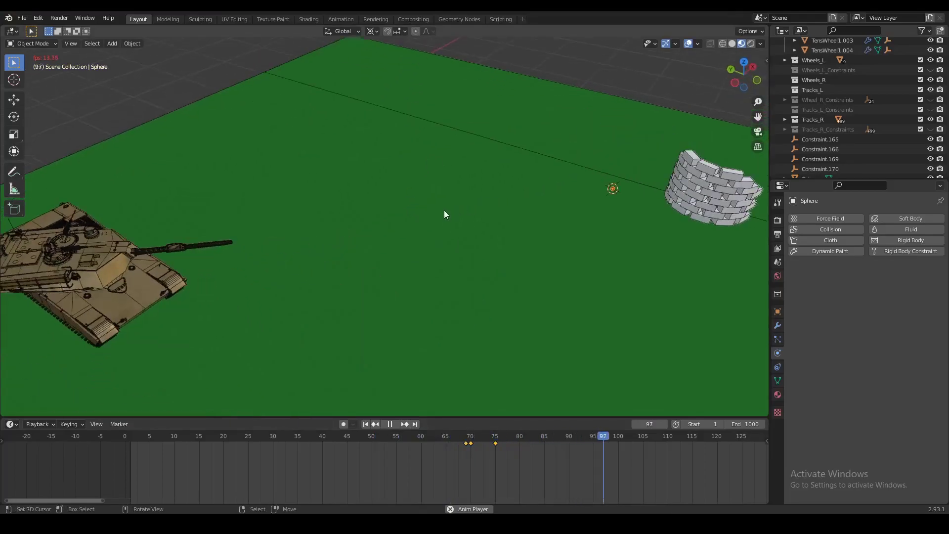
{"action": "key", "text": "space"}
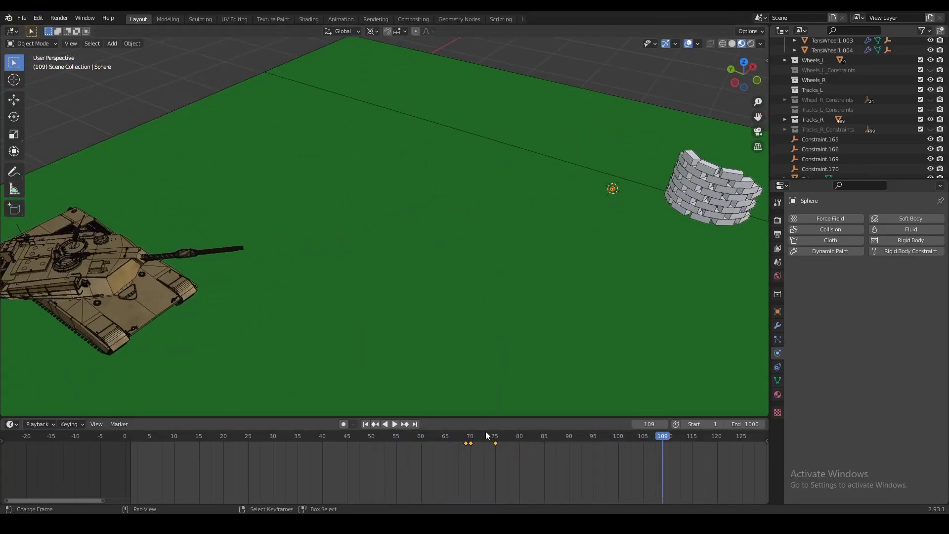
Return to frame 70 and set the sphere's keyframe interpolation to Linear.
{"action": "key", "text": "space"}
{"action": "mouse_move", "coordinate": [487, 435]}
{"action": "left_mouse_down"}
{"action": "mouse_move", "coordinate": [465, 440]}
{"action": "mouse_move", "coordinate": [496, 442]}
{"action": "mouse_move", "coordinate": [472, 440]}
{"action": "left_mouse_up"}
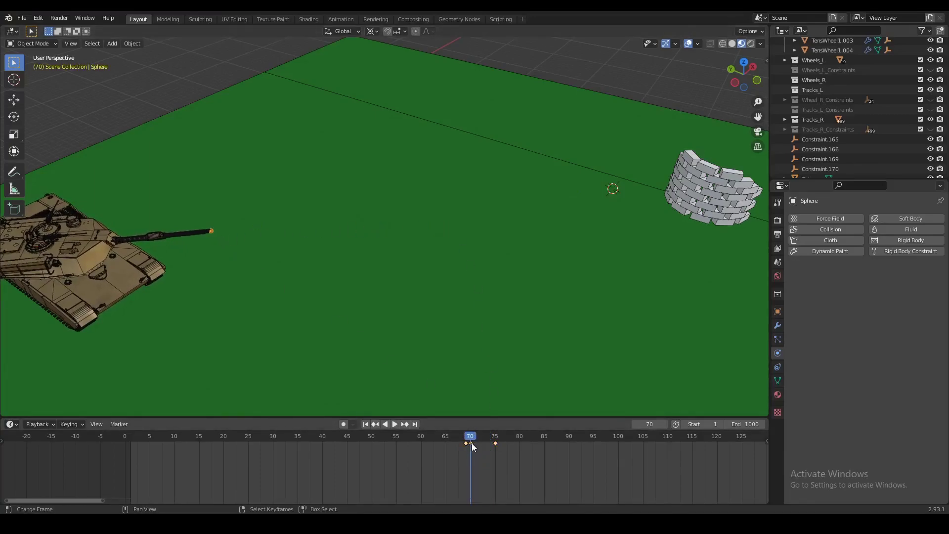
{"action": "key", "text": "t"}
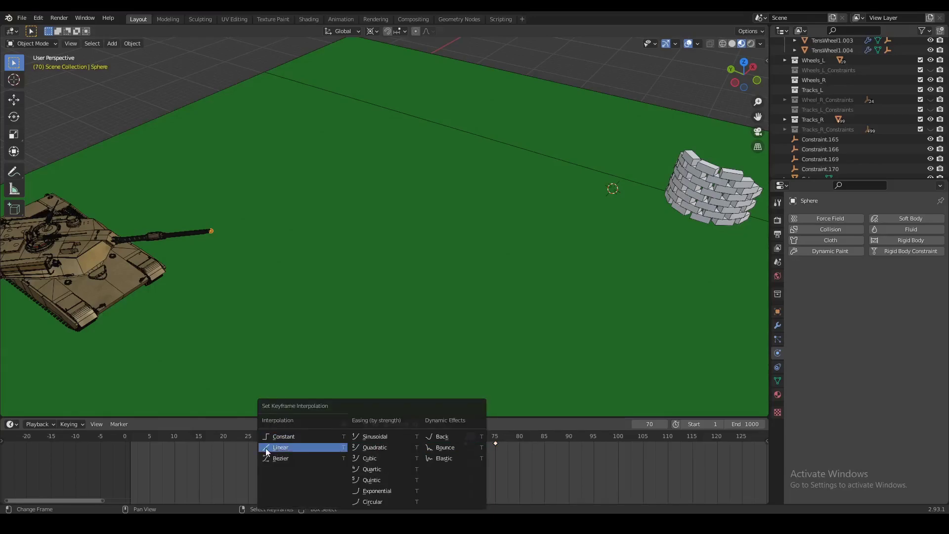
{"action": "left_click", "coordinate": [278, 447]}
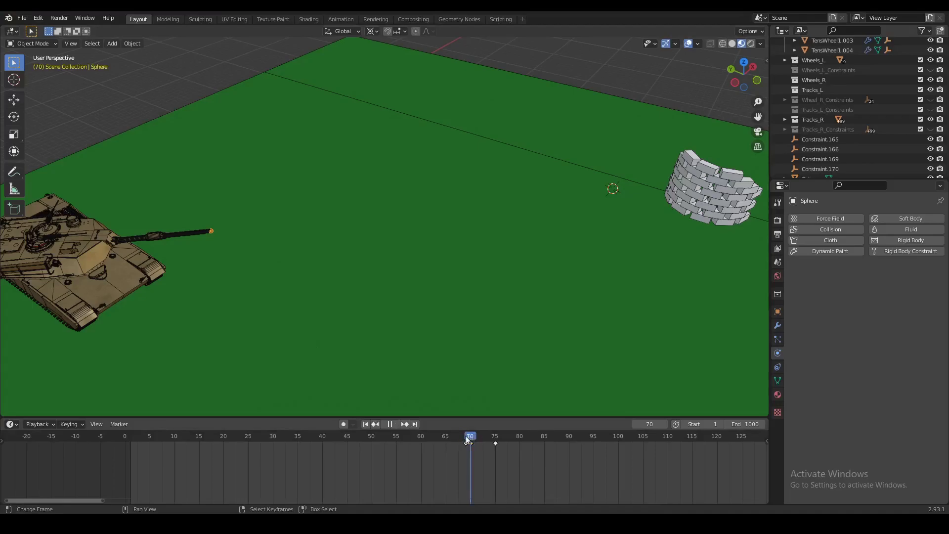
Scrub the timeline between frames 70 and 73 to check the sphere's flight from the gun muzzle.
{"action": "mouse_move", "coordinate": [467, 439]}
{"action": "left_mouse_down"}
{"action": "mouse_move", "coordinate": [497, 443]}
{"action": "mouse_move", "coordinate": [467, 443]}
{"action": "mouse_move", "coordinate": [493, 444]}
{"action": "mouse_move", "coordinate": [470, 443]}
{"action": "mouse_move", "coordinate": [484, 444]}
{"action": "left_mouse_up"}
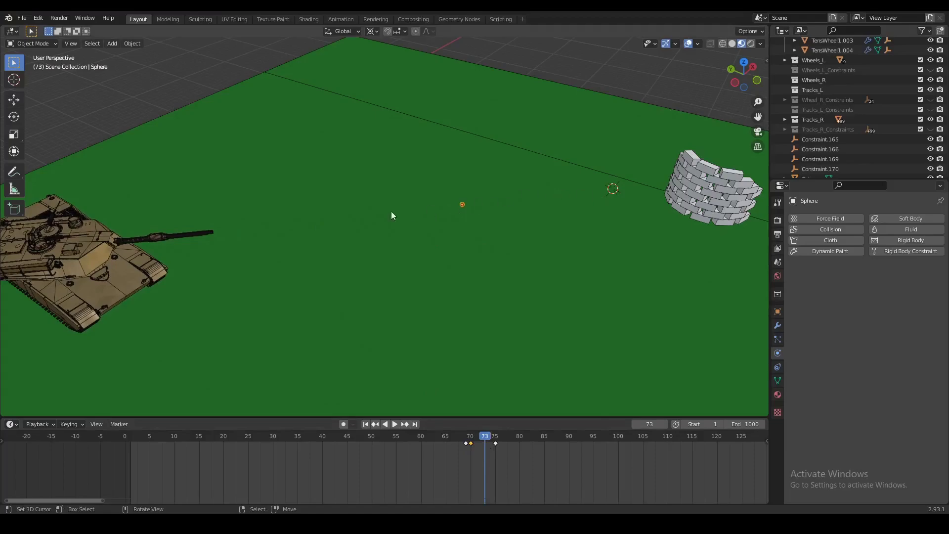
{"action": "middle_click_drag", "start_coordinate": [392, 223], "coordinate": [407, 210]}
{"action": "middle_click_drag", "start_coordinate": [616, 206], "coordinate": [605, 206]}
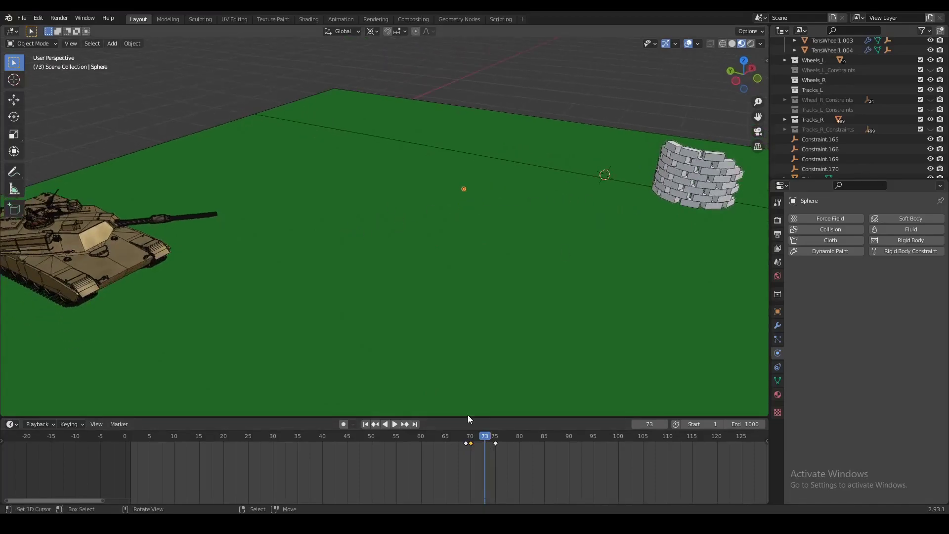
{"action": "left_click_drag", "start_coordinate": [485, 443], "coordinate": [470, 441]}
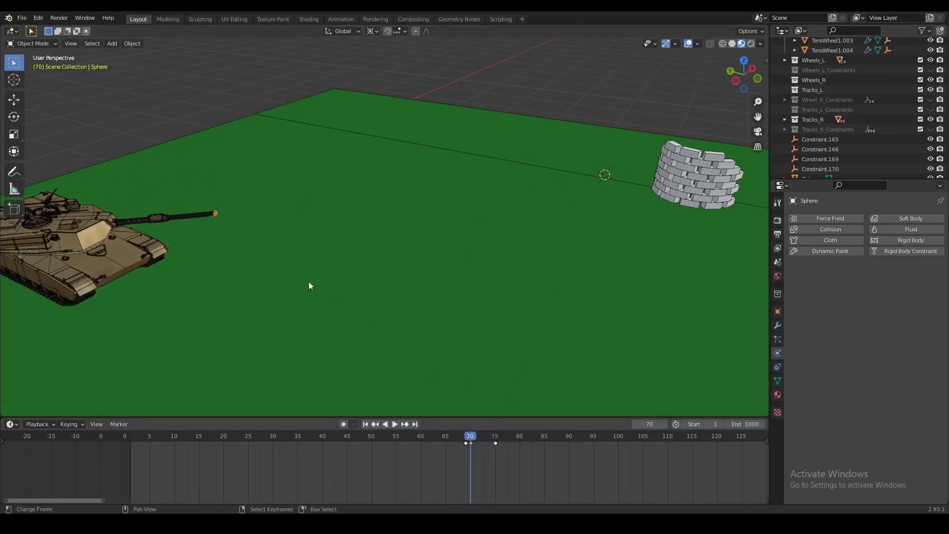
Add rigid body physics to the sphere with type Active and collision shape Convex Hull.
{"action": "middle_click_drag", "start_coordinate": [308, 281], "coordinate": [286, 271]}
{"action": "scroll", "coordinate": [313, 278], "scroll_direction": "up", "scroll_amount": 3}
{"action": "middle_click_drag", "start_coordinate": [196, 262], "coordinate": [221, 281]}
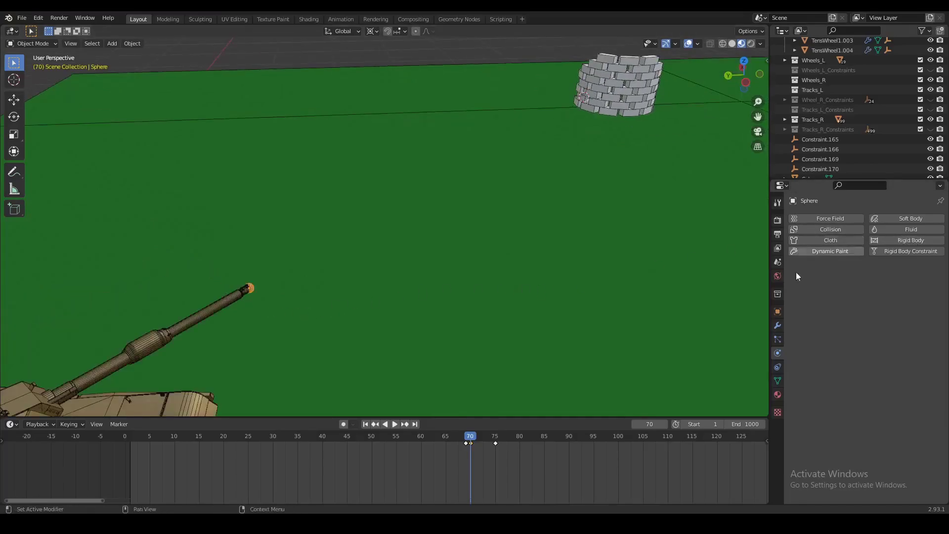
{"action": "left_click", "coordinate": [906, 241]}
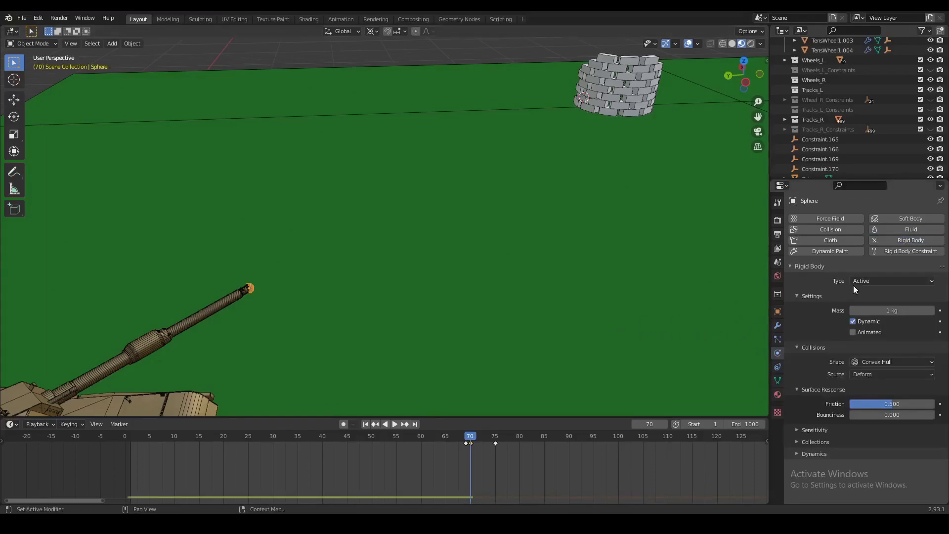
{"action": "left_click", "coordinate": [868, 281]}
{"action": "left_click", "coordinate": [863, 292]}
{"action": "left_click", "coordinate": [865, 363]}
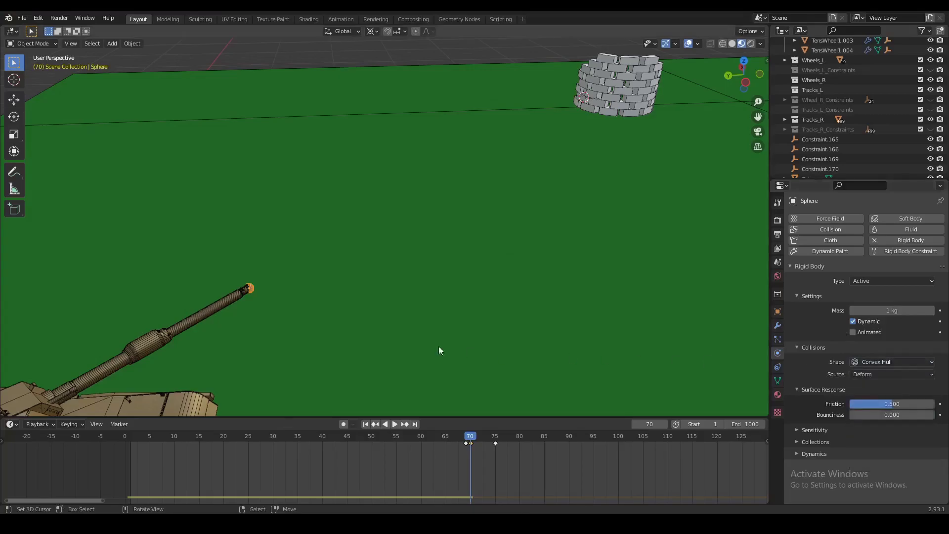
{"action": "left_click", "coordinate": [878, 362]}
{"action": "left_click", "coordinate": [873, 362]}
{"action": "left_click", "coordinate": [873, 363]}
{"action": "mouse_move", "coordinate": [447, 360]}
{"action": "middle_mouse_down"}
{"action": "mouse_move", "coordinate": [357, 345]}
{"action": "mouse_move", "coordinate": [452, 337]}
{"action": "mouse_move", "coordinate": [460, 356]}
{"action": "middle_mouse_up"}
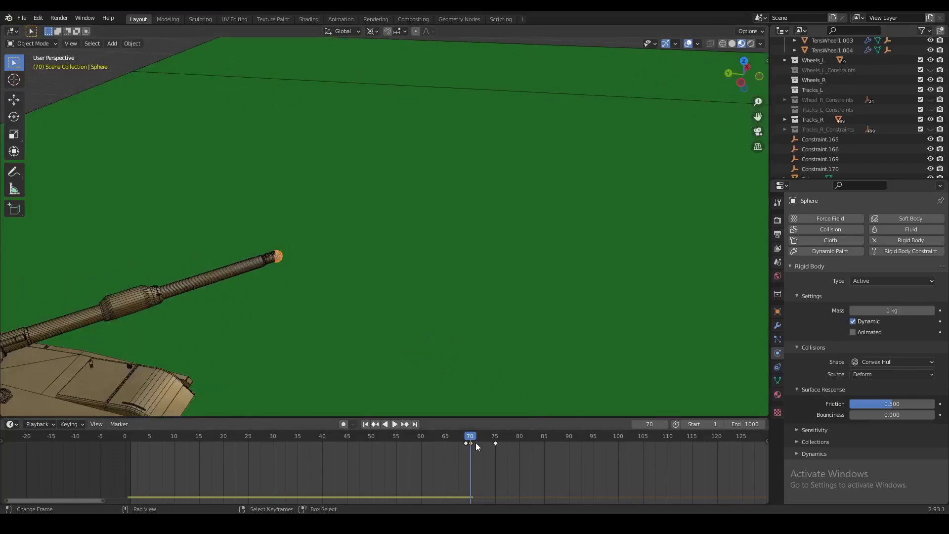
Enable the sphere's rigid body Animated option at frame 69 and keyframe it.
{"action": "mouse_move", "coordinate": [475, 437]}
{"action": "left_mouse_down"}
{"action": "mouse_move", "coordinate": [489, 439]}
{"action": "mouse_move", "coordinate": [467, 446]}
{"action": "left_mouse_up"}
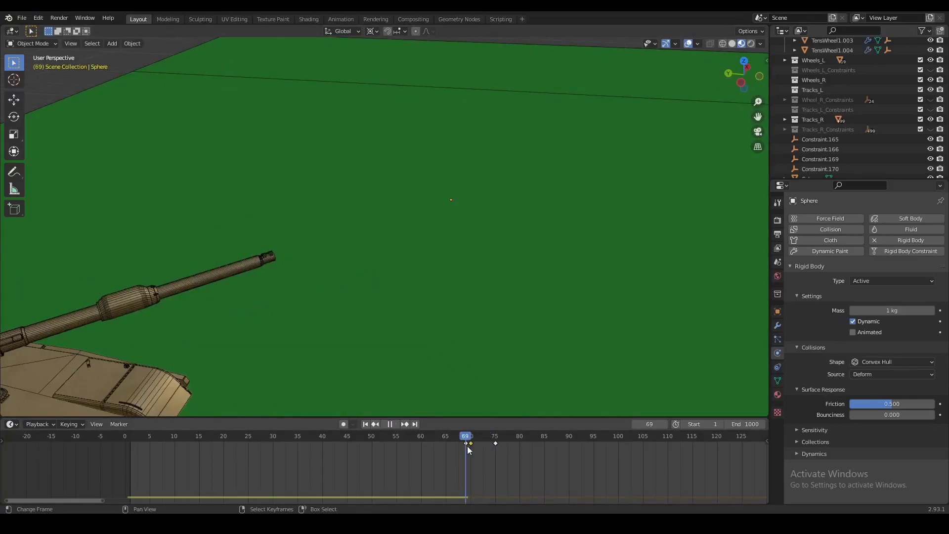
{"action": "scroll", "coordinate": [470, 458], "scroll_direction": "up", "scroll_amount": 5}
{"action": "middle_click_drag", "start_coordinate": [471, 458], "coordinate": [519, 459], "text": "ctrl"}
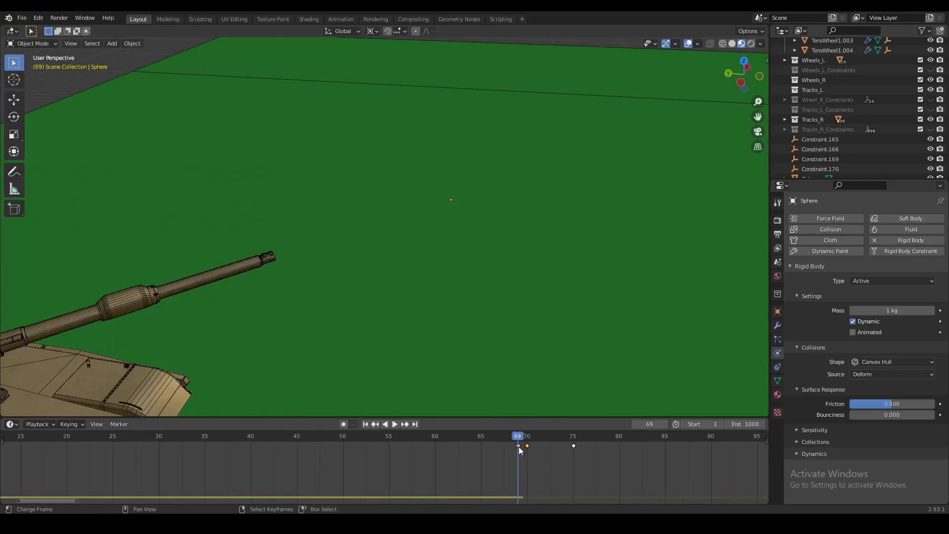
{"action": "middle_click_drag", "start_coordinate": [464, 402], "coordinate": [305, 254]}
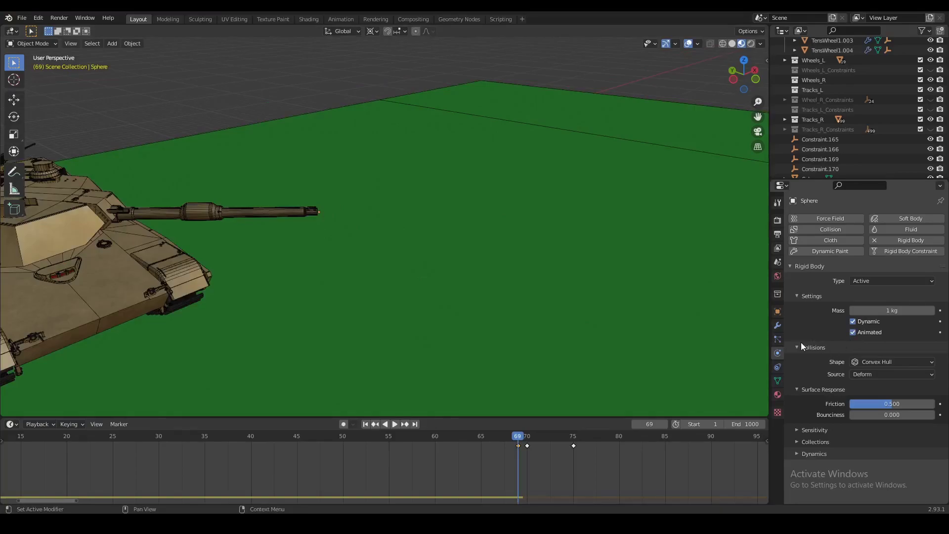
{"action": "middle_click_drag", "start_coordinate": [560, 329], "coordinate": [569, 345]}
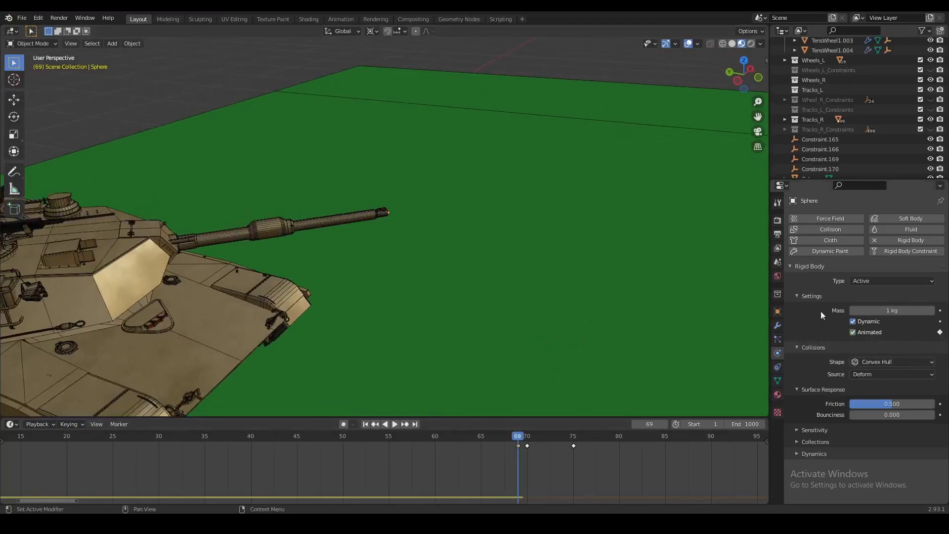
{"action": "scroll", "coordinate": [500, 338], "scroll_direction": "down", "scroll_amount": 1}
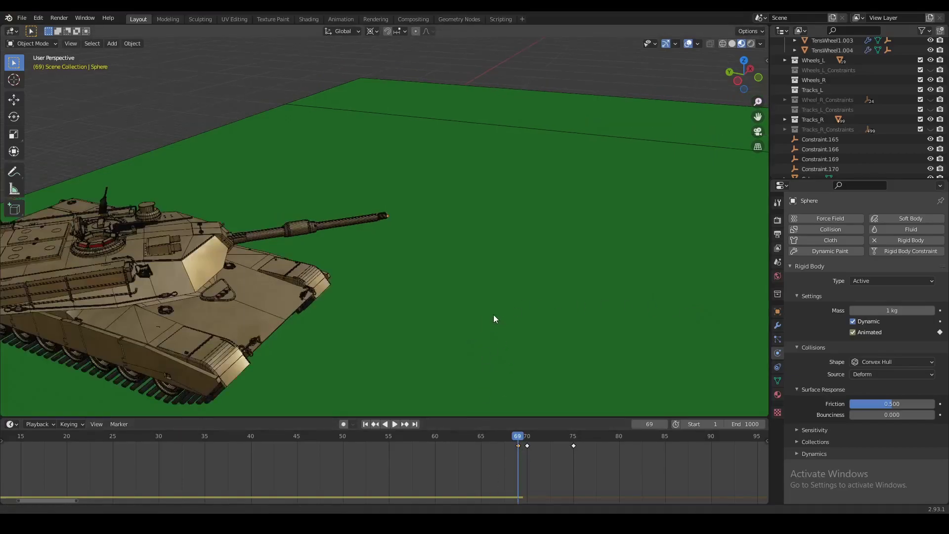
{"action": "middle_click_drag", "start_coordinate": [493, 314], "coordinate": [483, 316], "text": "shift"}
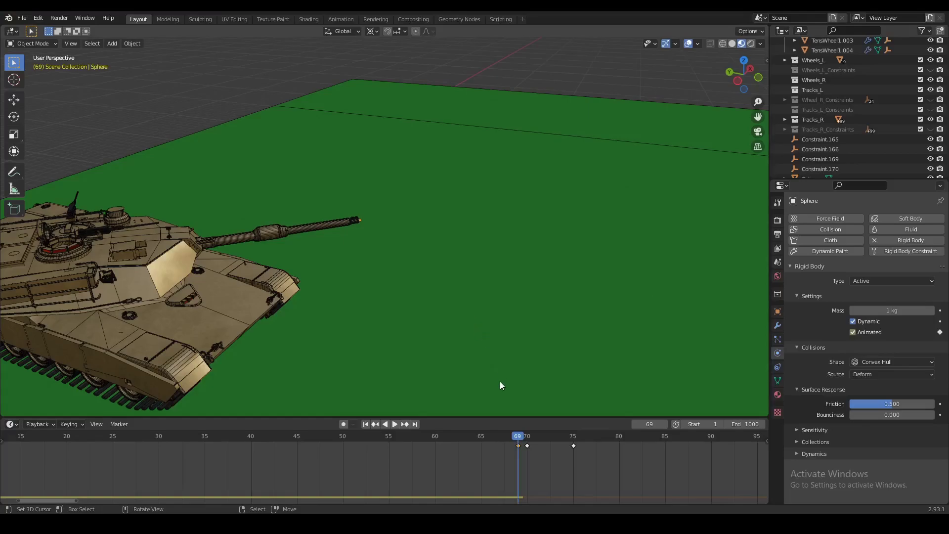
Disable the sphere's rigid body Animated option at frame 75 and keyframe it.
{"action": "middle_click_drag", "start_coordinate": [463, 252], "coordinate": [477, 254]}
{"action": "scroll", "coordinate": [396, 260], "scroll_direction": "down", "scroll_amount": 2}
{"action": "middle_click_drag", "start_coordinate": [351, 238], "coordinate": [277, 244], "text": "shift"}
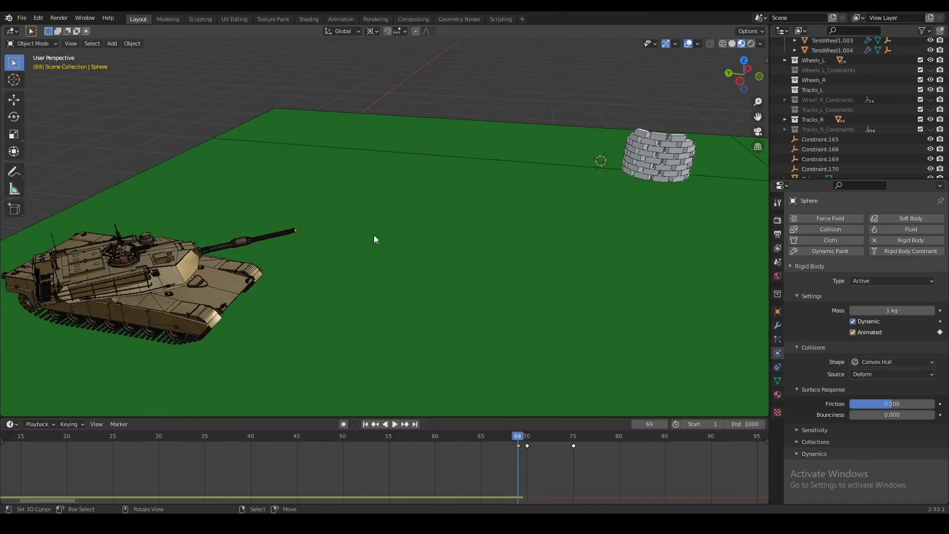
{"action": "middle_click_drag", "start_coordinate": [534, 202], "coordinate": [414, 230]}
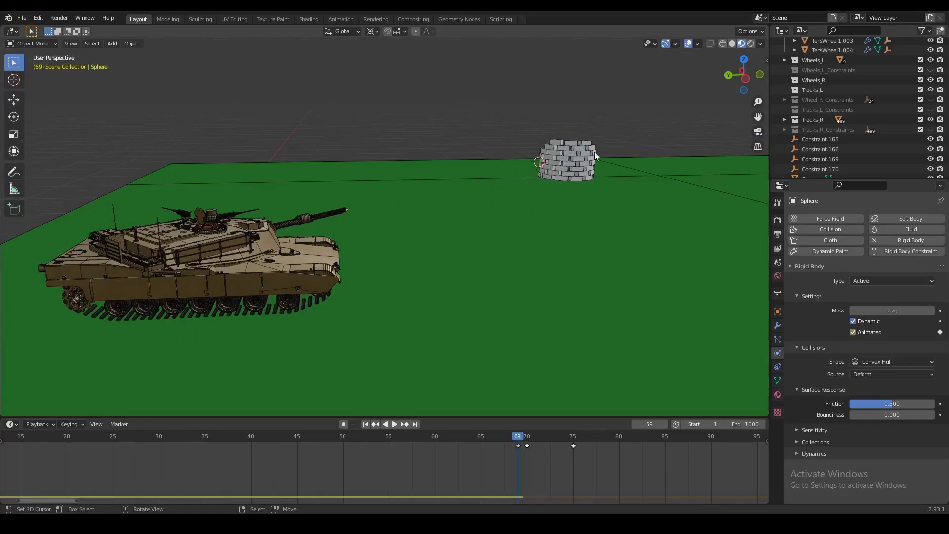
{"action": "middle_click_drag", "start_coordinate": [568, 150], "coordinate": [543, 232]}
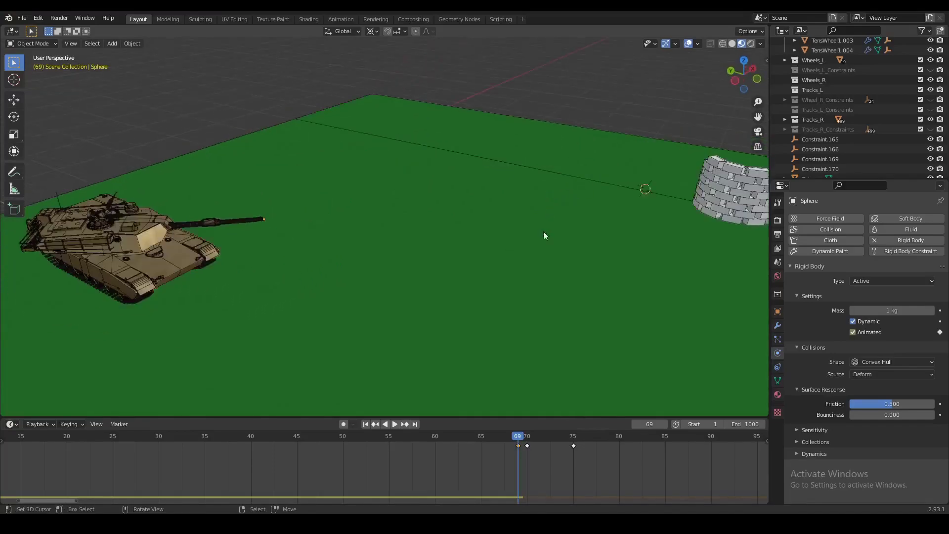
{"action": "middle_click_drag", "start_coordinate": [524, 361], "coordinate": [529, 422]}
{"action": "left_click_drag", "start_coordinate": [519, 435], "coordinate": [553, 438]}
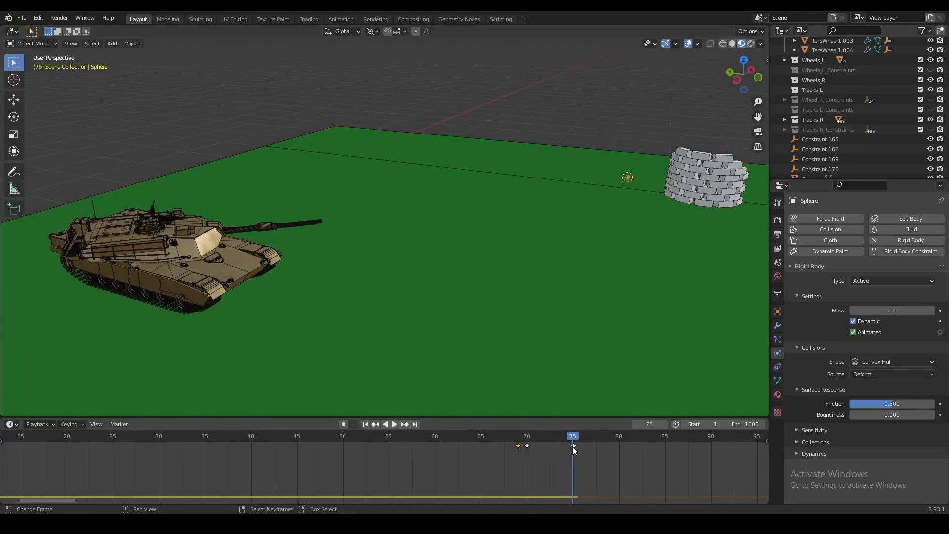
{"action": "left_click", "coordinate": [573, 446]}
{"action": "middle_click_drag", "start_coordinate": [570, 287], "coordinate": [549, 239]}
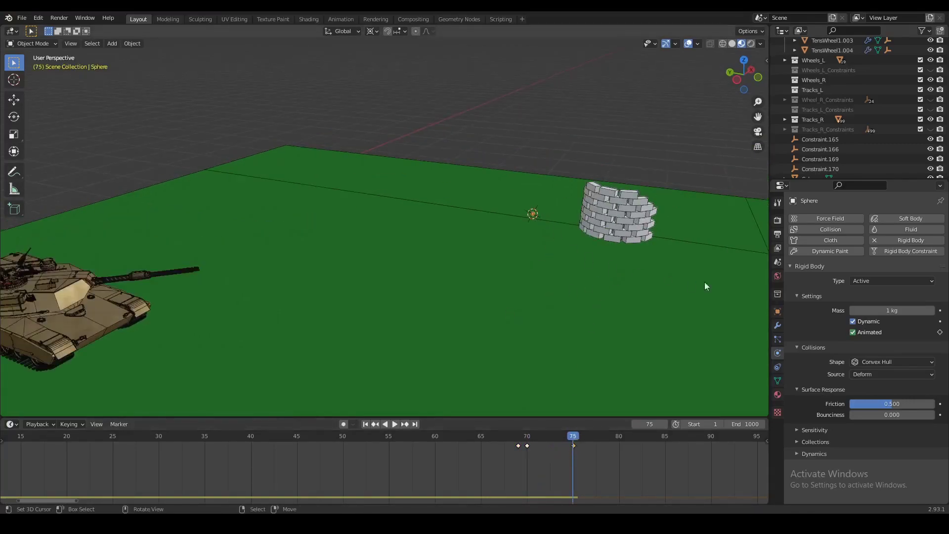
{"action": "left_click", "coordinate": [852, 333]}
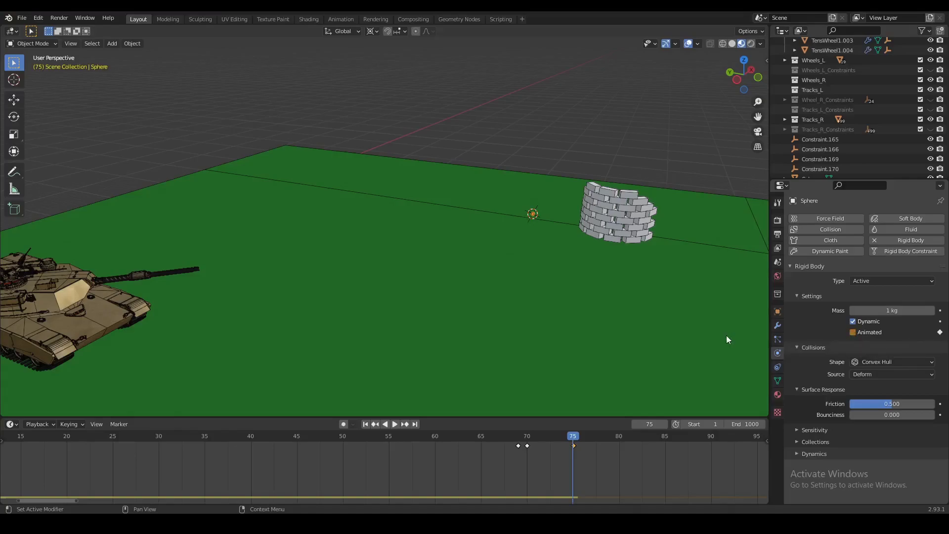
Play the animation from frame 1 to check the sphere's impact on the brick wall.
{"action": "middle_click_drag", "start_coordinate": [603, 400], "coordinate": [558, 400]}
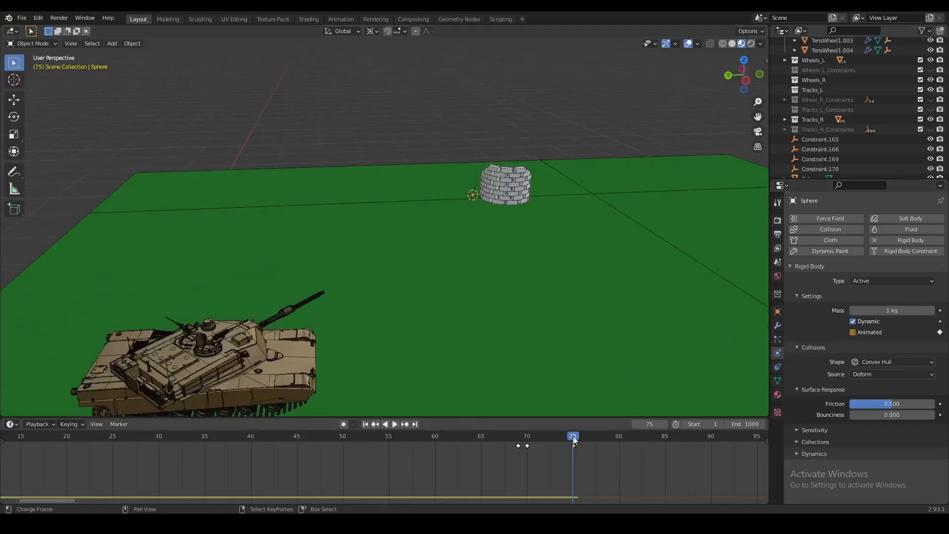
{"action": "left_click_drag", "start_coordinate": [573, 437], "coordinate": [301, 449]}
{"action": "scroll", "coordinate": [297, 449], "scroll_direction": "down", "scroll_amount": 4}
{"action": "middle_click_drag", "start_coordinate": [298, 448], "coordinate": [349, 443]}
{"action": "left_click_drag", "start_coordinate": [353, 436], "coordinate": [38, 437]}
{"action": "key", "text": "space"}
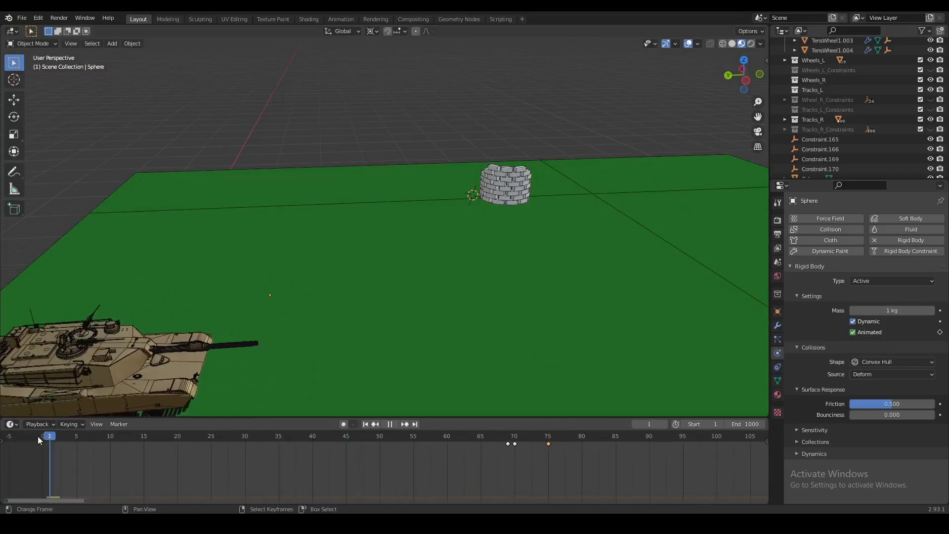
{"action": "middle_click_drag", "start_coordinate": [165, 361], "coordinate": [173, 358]}
{"action": "key", "text": "space"}
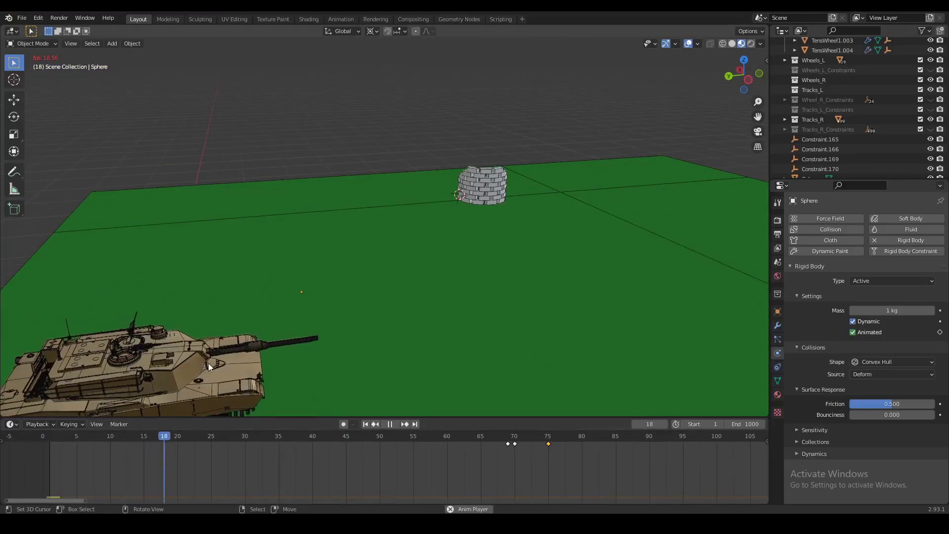
{"action": "middle_click_drag", "start_coordinate": [295, 410], "coordinate": [318, 369]}
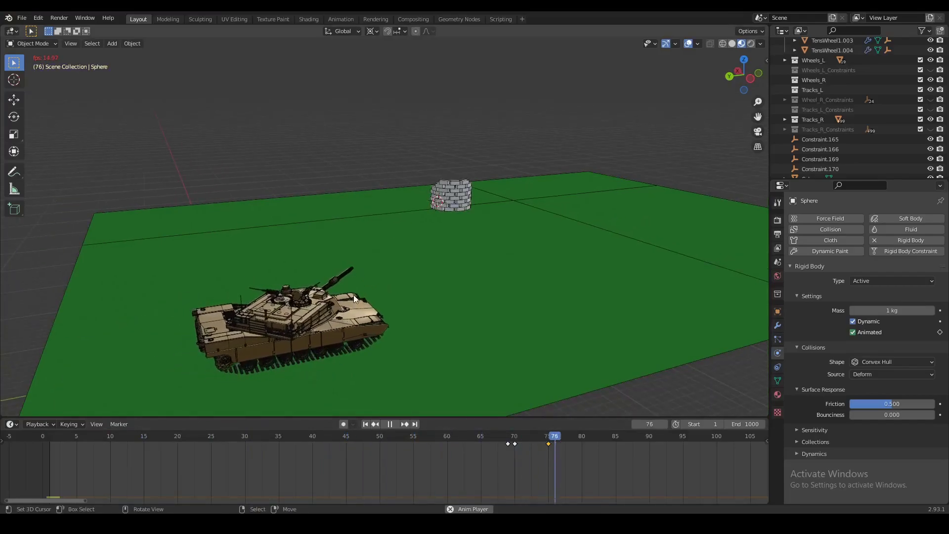
{"action": "middle_click_drag", "start_coordinate": [435, 243], "coordinate": [443, 233]}
{"action": "scroll", "coordinate": [444, 233], "scroll_direction": "up", "scroll_amount": 2}
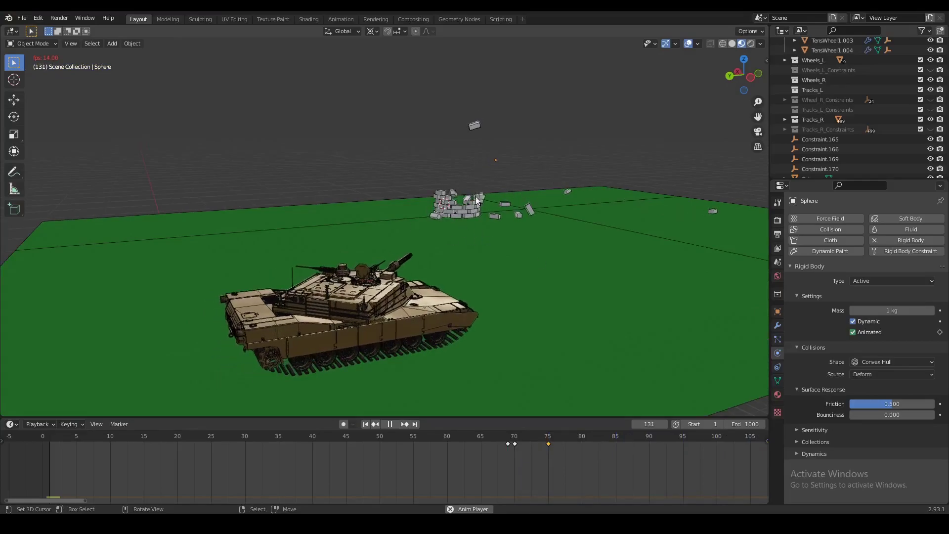
{"action": "middle_click_drag", "start_coordinate": [493, 260], "coordinate": [407, 365]}
{"action": "key", "text": "space"}
Select the tank's gun barrel and insert a Location keyframe on it at frame 70.
{"action": "left_click_drag", "start_coordinate": [316, 439], "coordinate": [480, 436]}
{"action": "middle_click_drag", "start_coordinate": [241, 333], "coordinate": [310, 299], "text": "shift"}
{"action": "scroll", "coordinate": [310, 299], "scroll_direction": "up", "scroll_amount": 3}
{"action": "right_click", "coordinate": [200, 282]}
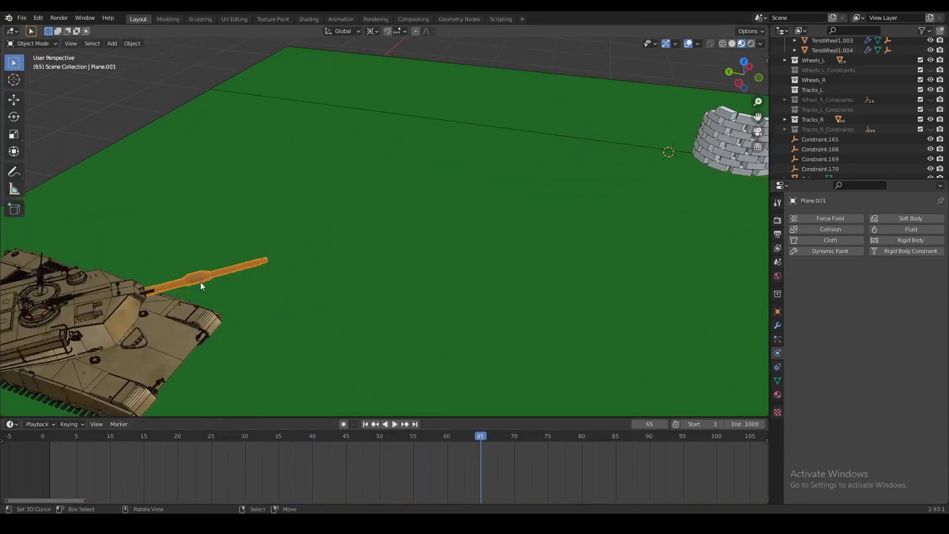
{"action": "middle_click_drag", "start_coordinate": [200, 282], "coordinate": [283, 260], "text": "shift"}
{"action": "scroll", "coordinate": [283, 259], "scroll_direction": "up", "scroll_amount": 5}
{"action": "scroll", "coordinate": [367, 274], "scroll_direction": "down", "scroll_amount": 2}
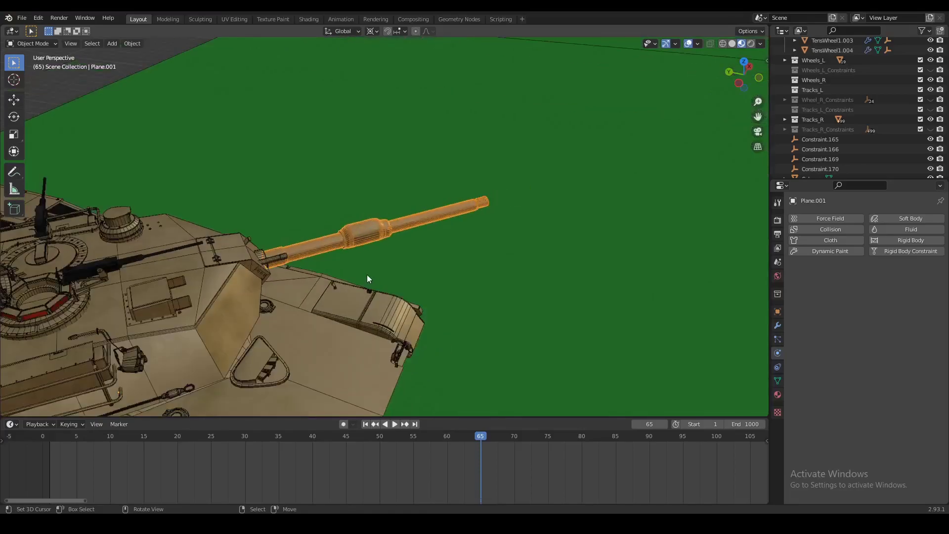
{"action": "scroll", "coordinate": [367, 275], "scroll_direction": "down", "scroll_amount": 5}
{"action": "key", "text": "space"}
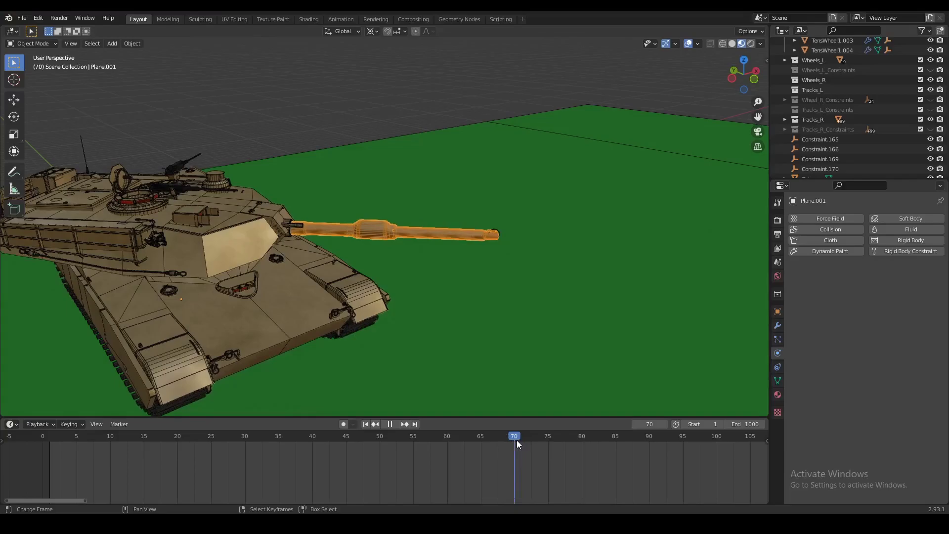
{"action": "key", "text": "space"}
{"action": "scroll", "coordinate": [480, 337], "scroll_direction": "up", "scroll_amount": 1}
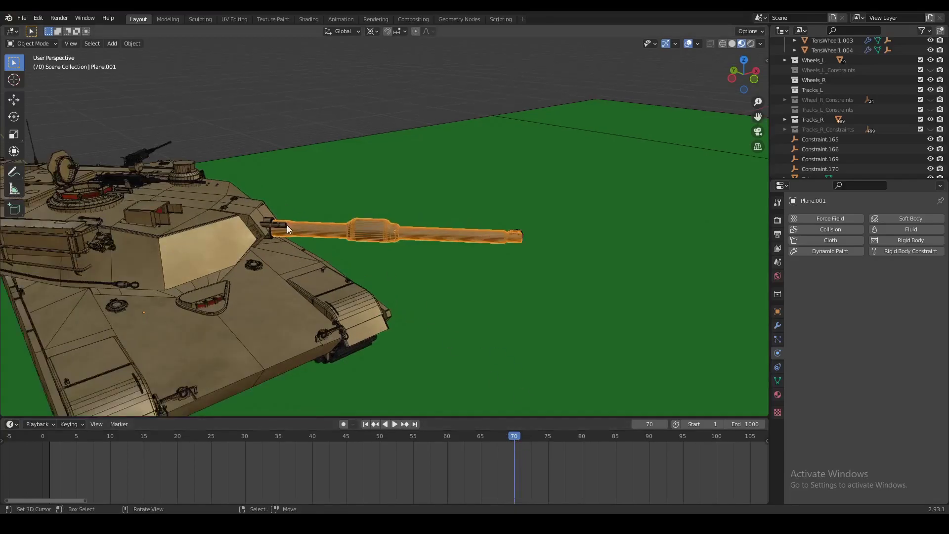
{"action": "scroll", "coordinate": [296, 235], "scroll_direction": "up", "scroll_amount": 2}
{"action": "key", "text": "i"}
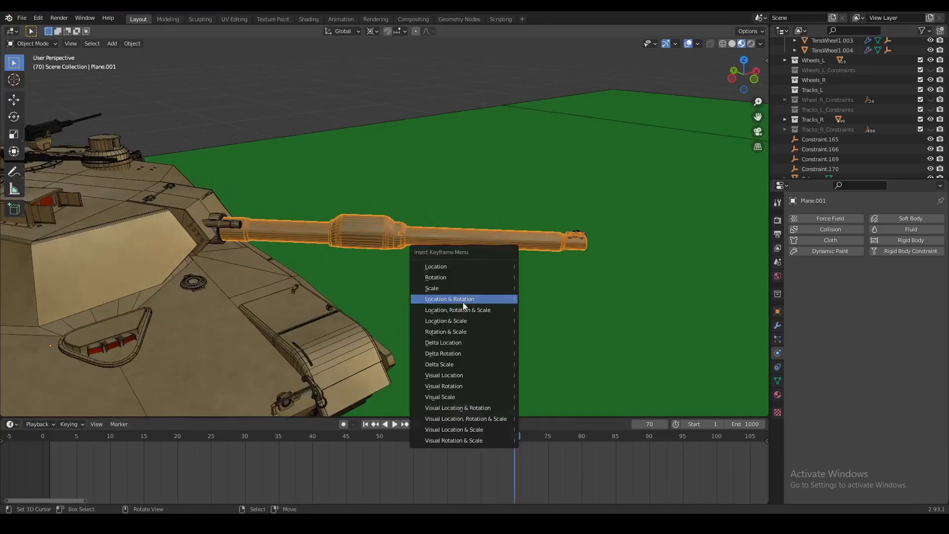
{"action": "left_click", "coordinate": [446, 269]}
Insert a Location keyframe on the gun barrel at frame 77.
{"action": "left_click_drag", "start_coordinate": [515, 437], "coordinate": [541, 439]}
{"action": "scroll", "coordinate": [535, 384], "scroll_direction": "down", "scroll_amount": 3}
{"action": "middle_click_drag", "start_coordinate": [535, 384], "coordinate": [527, 382]}
{"action": "left_click_drag", "start_coordinate": [545, 440], "coordinate": [558, 437]}
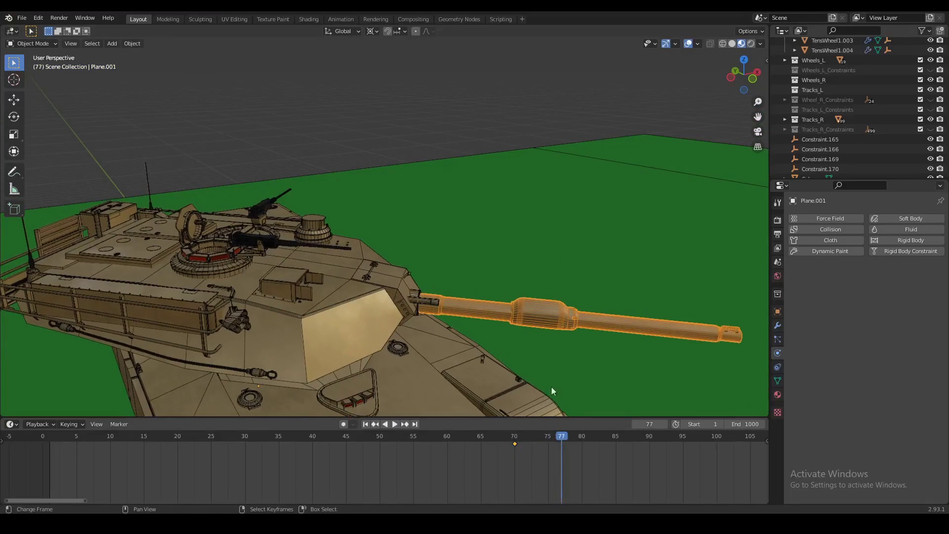
{"action": "scroll", "coordinate": [549, 362], "scroll_direction": "down", "scroll_amount": 2}
{"action": "key", "text": "i"}
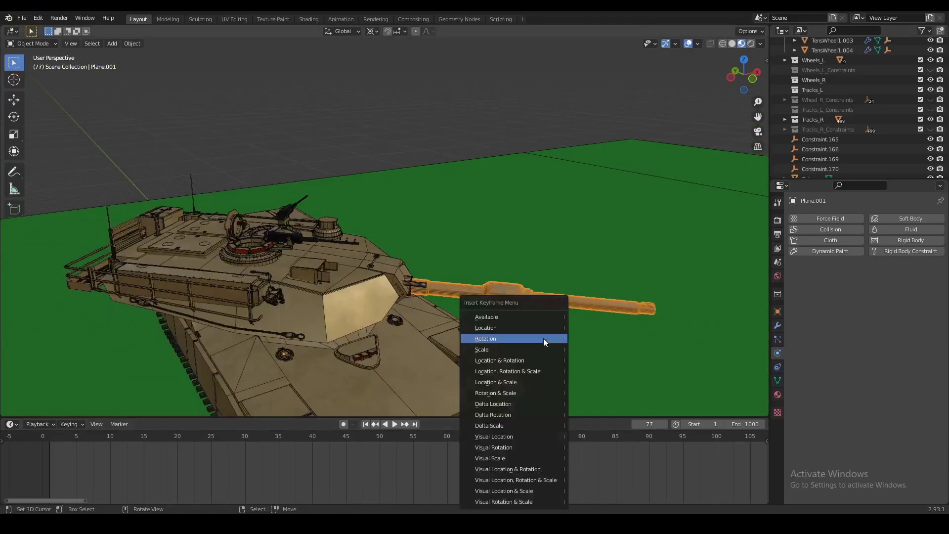
{"action": "left_click", "coordinate": [491, 328]}
At frame 72, move the gun barrel back toward the turret about 0.78 m along its local Y axis and keyframe it.
{"action": "left_click_drag", "start_coordinate": [561, 439], "coordinate": [528, 439]}
{"action": "middle_click_drag", "start_coordinate": [548, 373], "coordinate": [496, 347]}
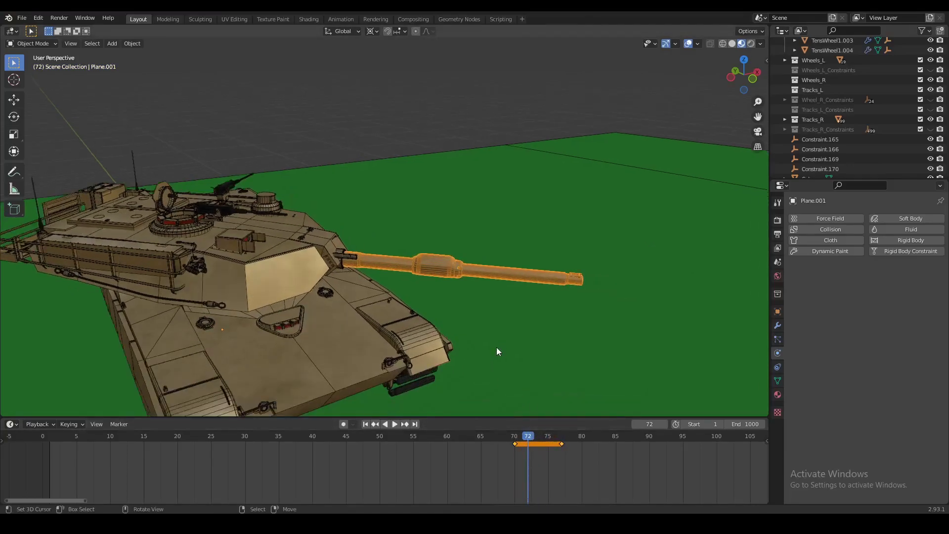
{"action": "key", "text": "g"}
{"action": "key", "text": "y"}
{"action": "key", "text": "y"}
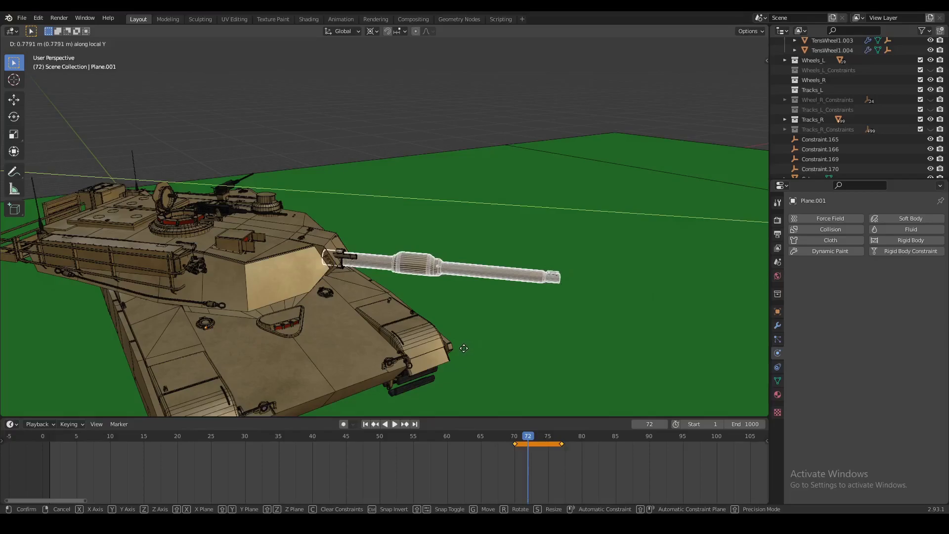
{"action": "left_click", "coordinate": [464, 349]}
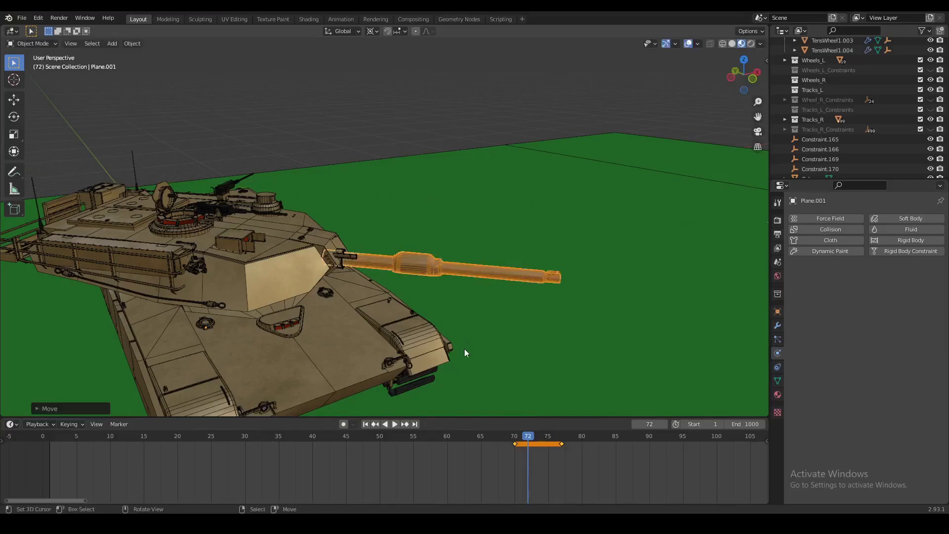
{"action": "key", "text": "i"}
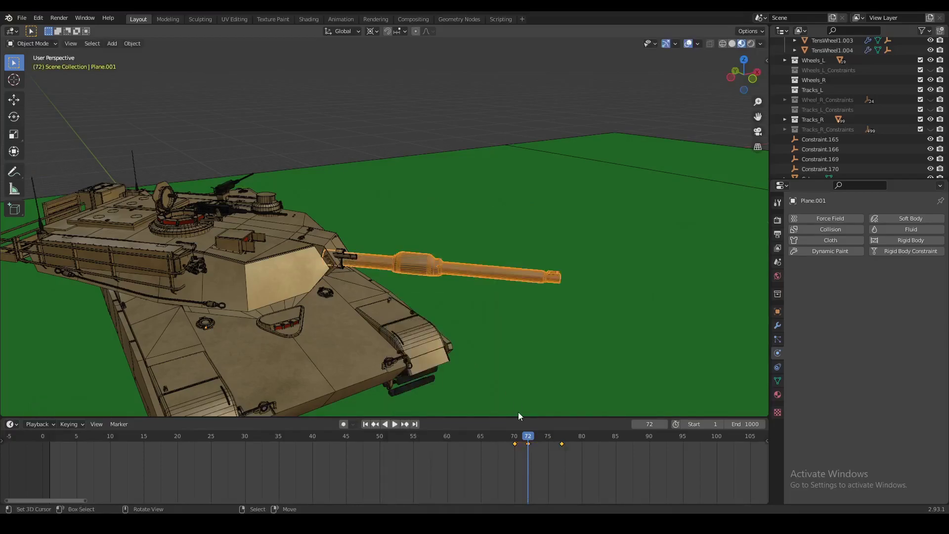
Scrub the timeline back through the gun barrel's recoil keyframes, then play the animation to review the tank firing at the brick wall.
{"action": "left_click", "coordinate": [518, 441]}
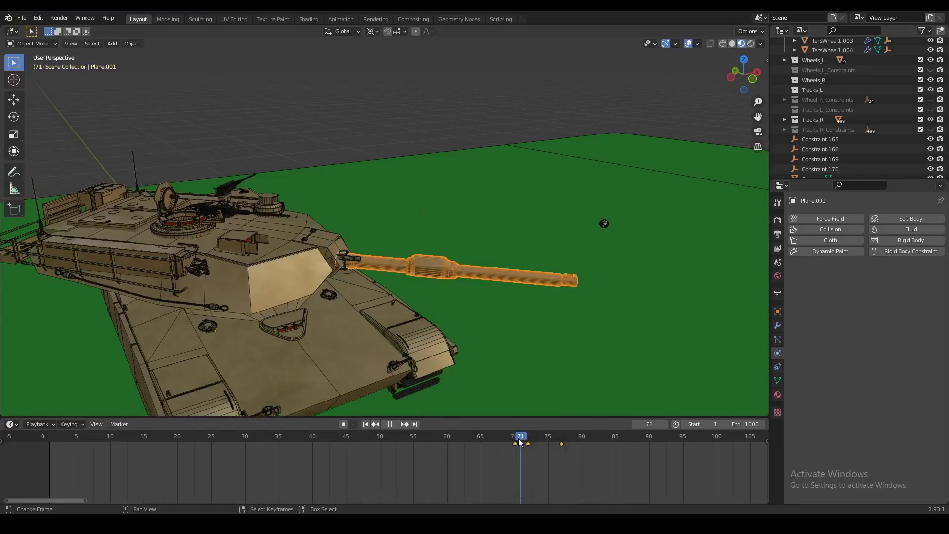
{"action": "left_click_drag", "start_coordinate": [528, 439], "coordinate": [451, 434]}
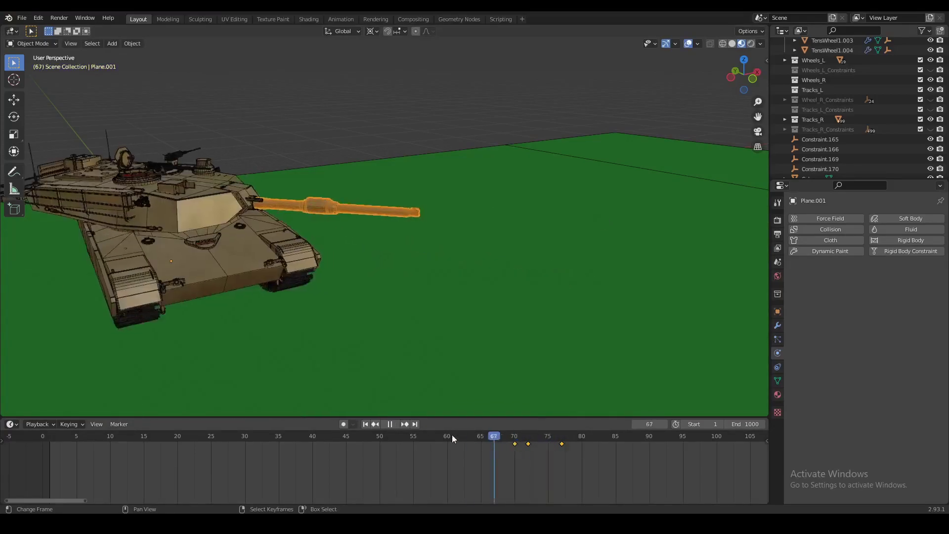
{"action": "scroll", "coordinate": [161, 344], "scroll_direction": "down", "scroll_amount": 3}
{"action": "middle_click_drag", "start_coordinate": [162, 344], "coordinate": [227, 310]}
{"action": "scroll", "coordinate": [314, 335], "scroll_direction": "down", "scroll_amount": 1}
{"action": "key", "text": "space"}
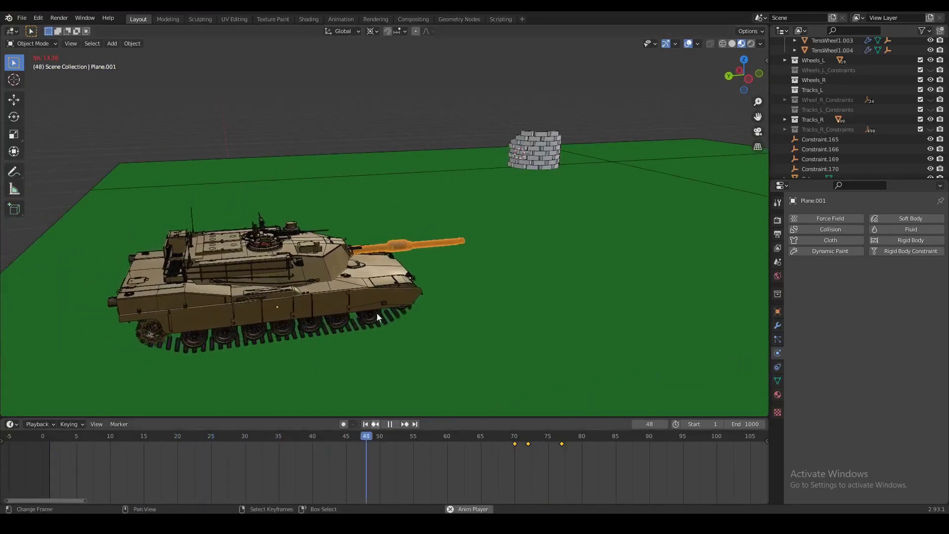
{"action": "middle_click_drag", "start_coordinate": [378, 297], "coordinate": [364, 303]}
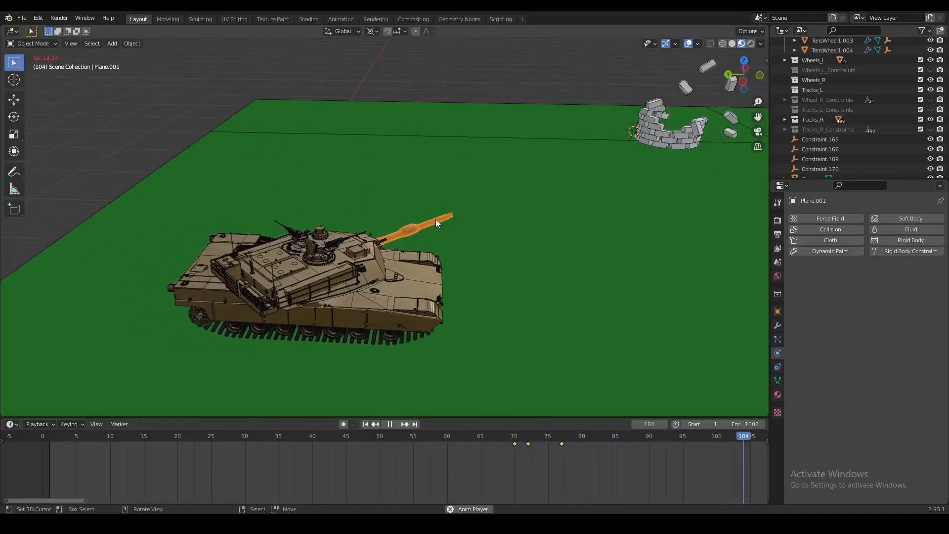
{"action": "middle_click_drag", "start_coordinate": [491, 250], "coordinate": [597, 202]}
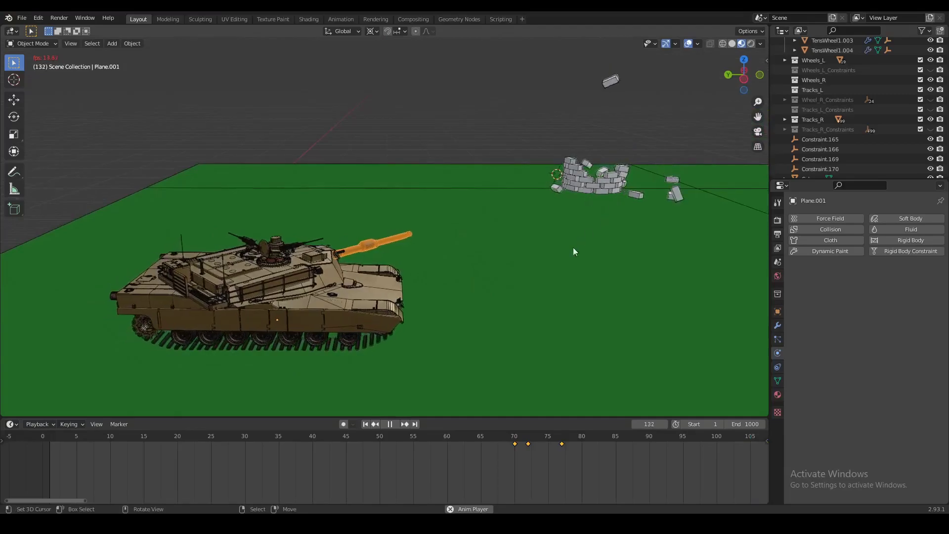
{"action": "middle_click_drag", "start_coordinate": [502, 306], "coordinate": [444, 353]}
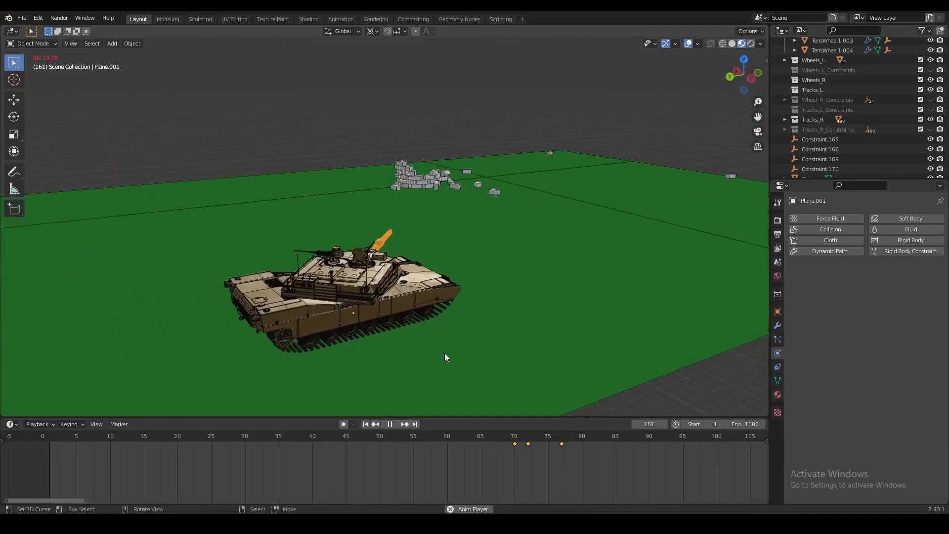